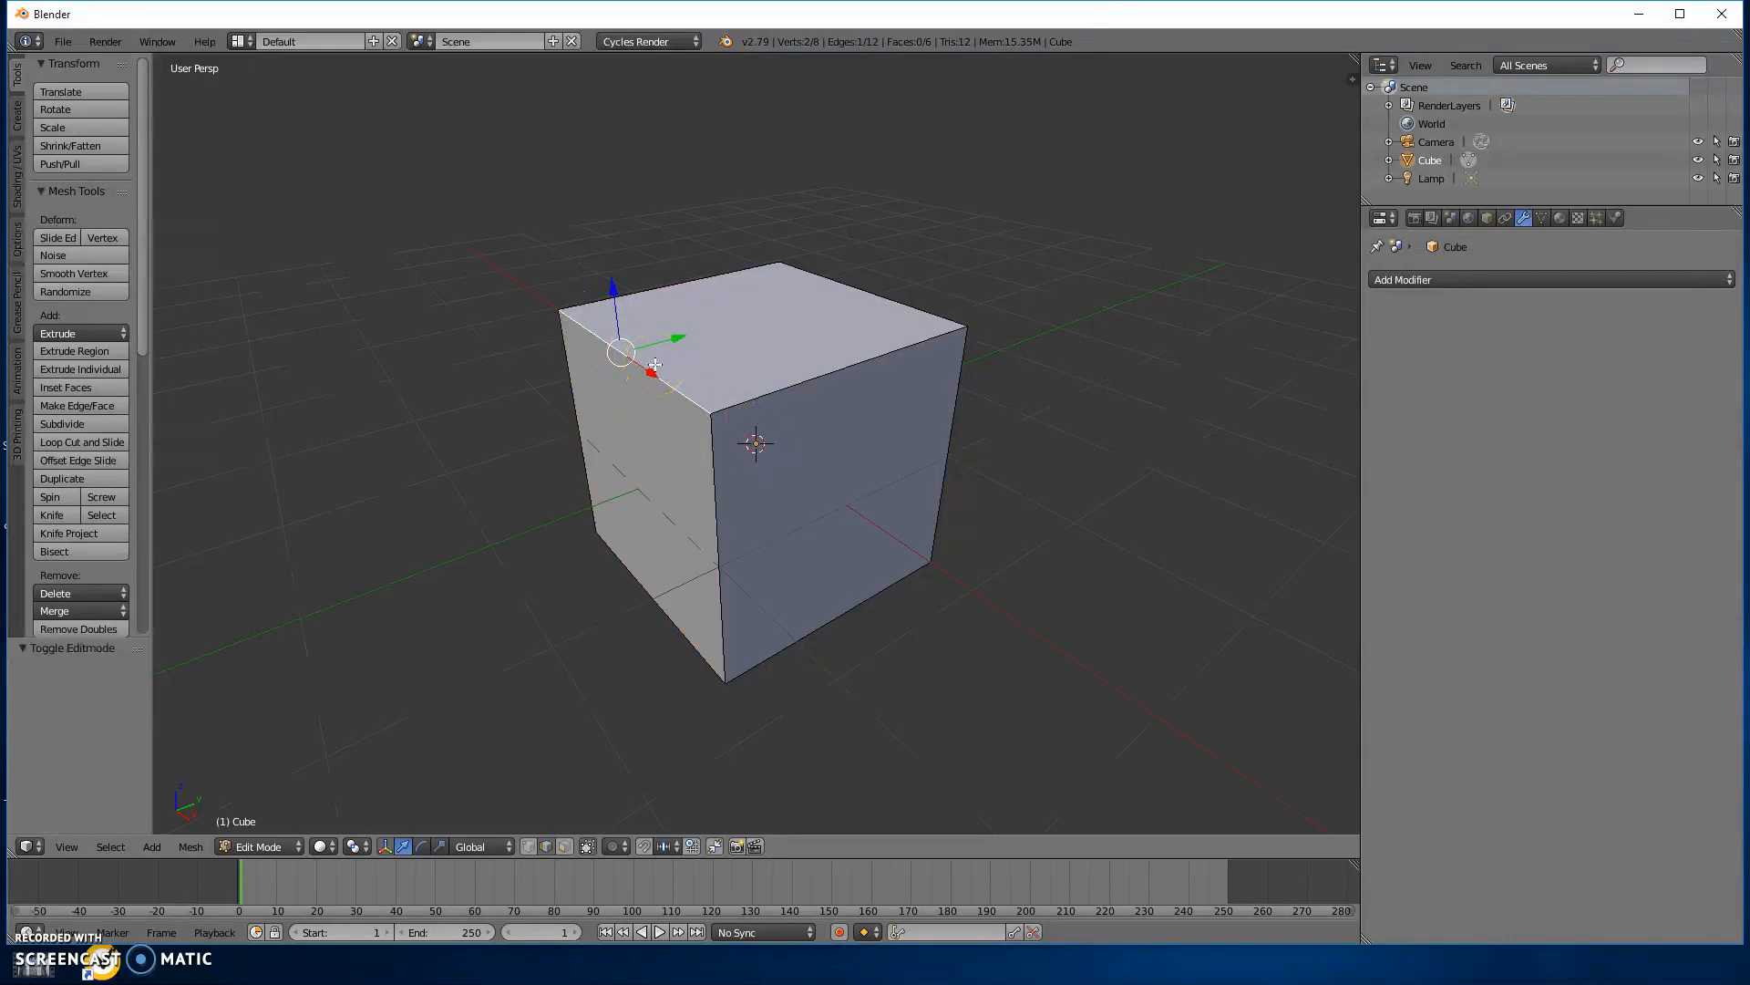
pyautogui.hotkey('ctrl', 'b')
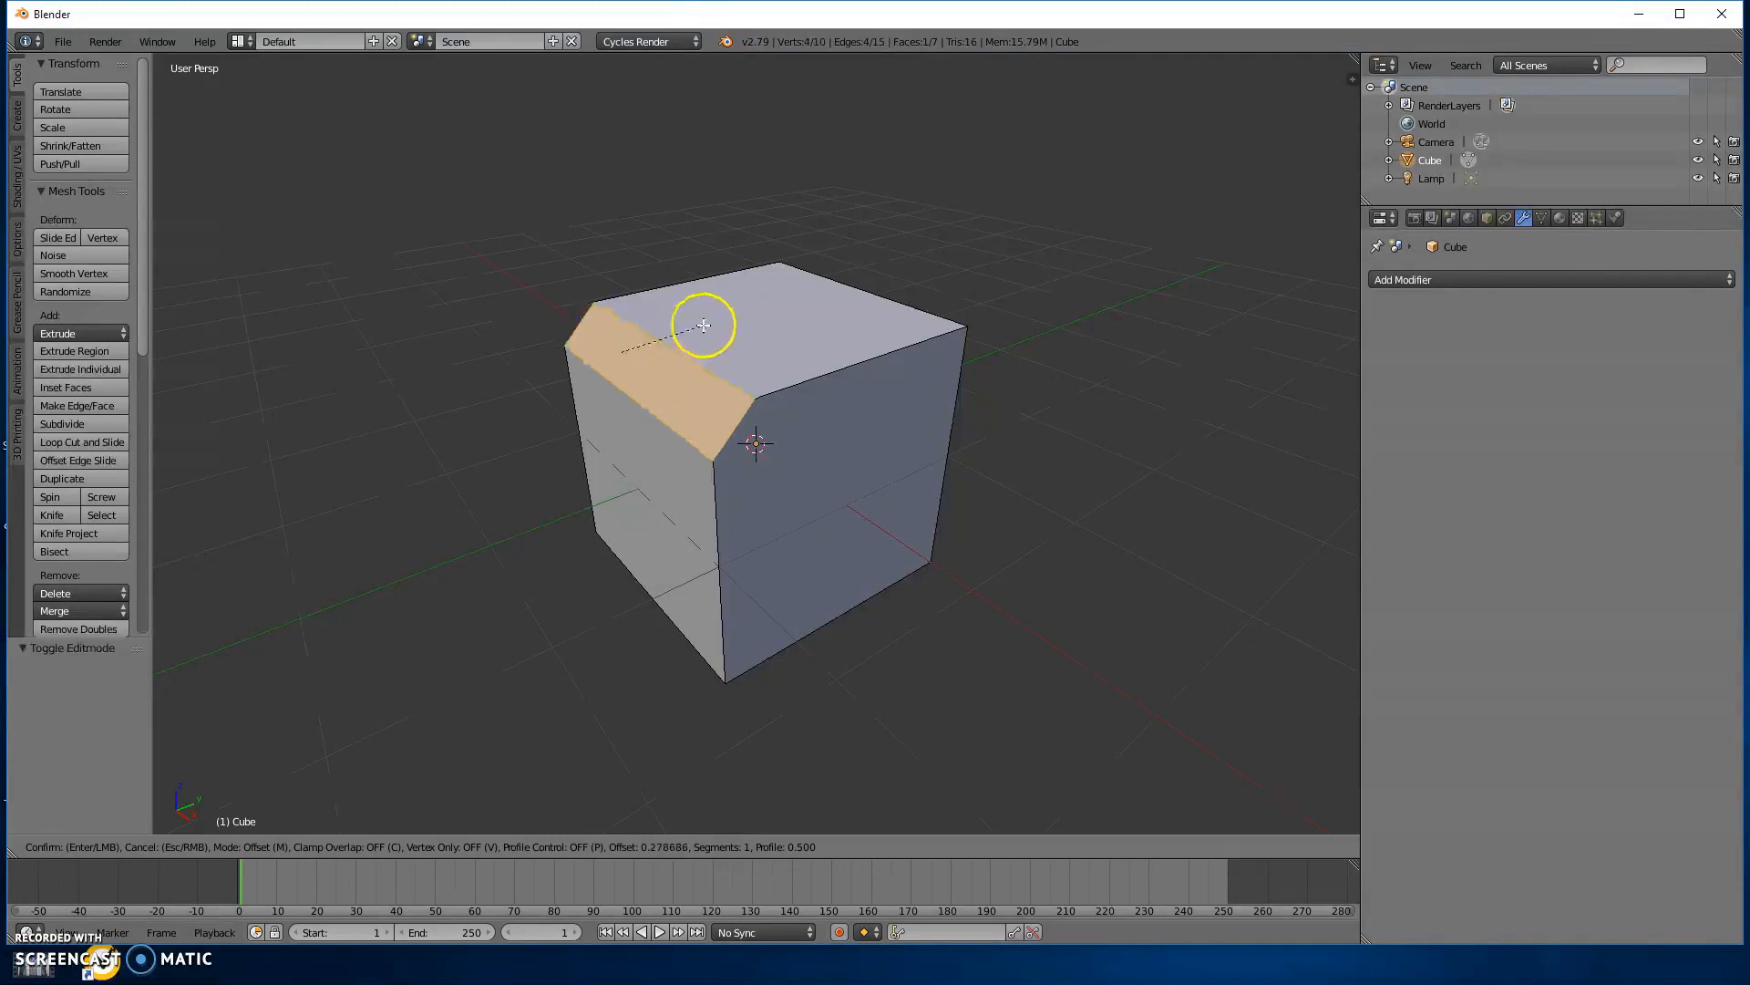
pyautogui.scroll(1, 729, 333)
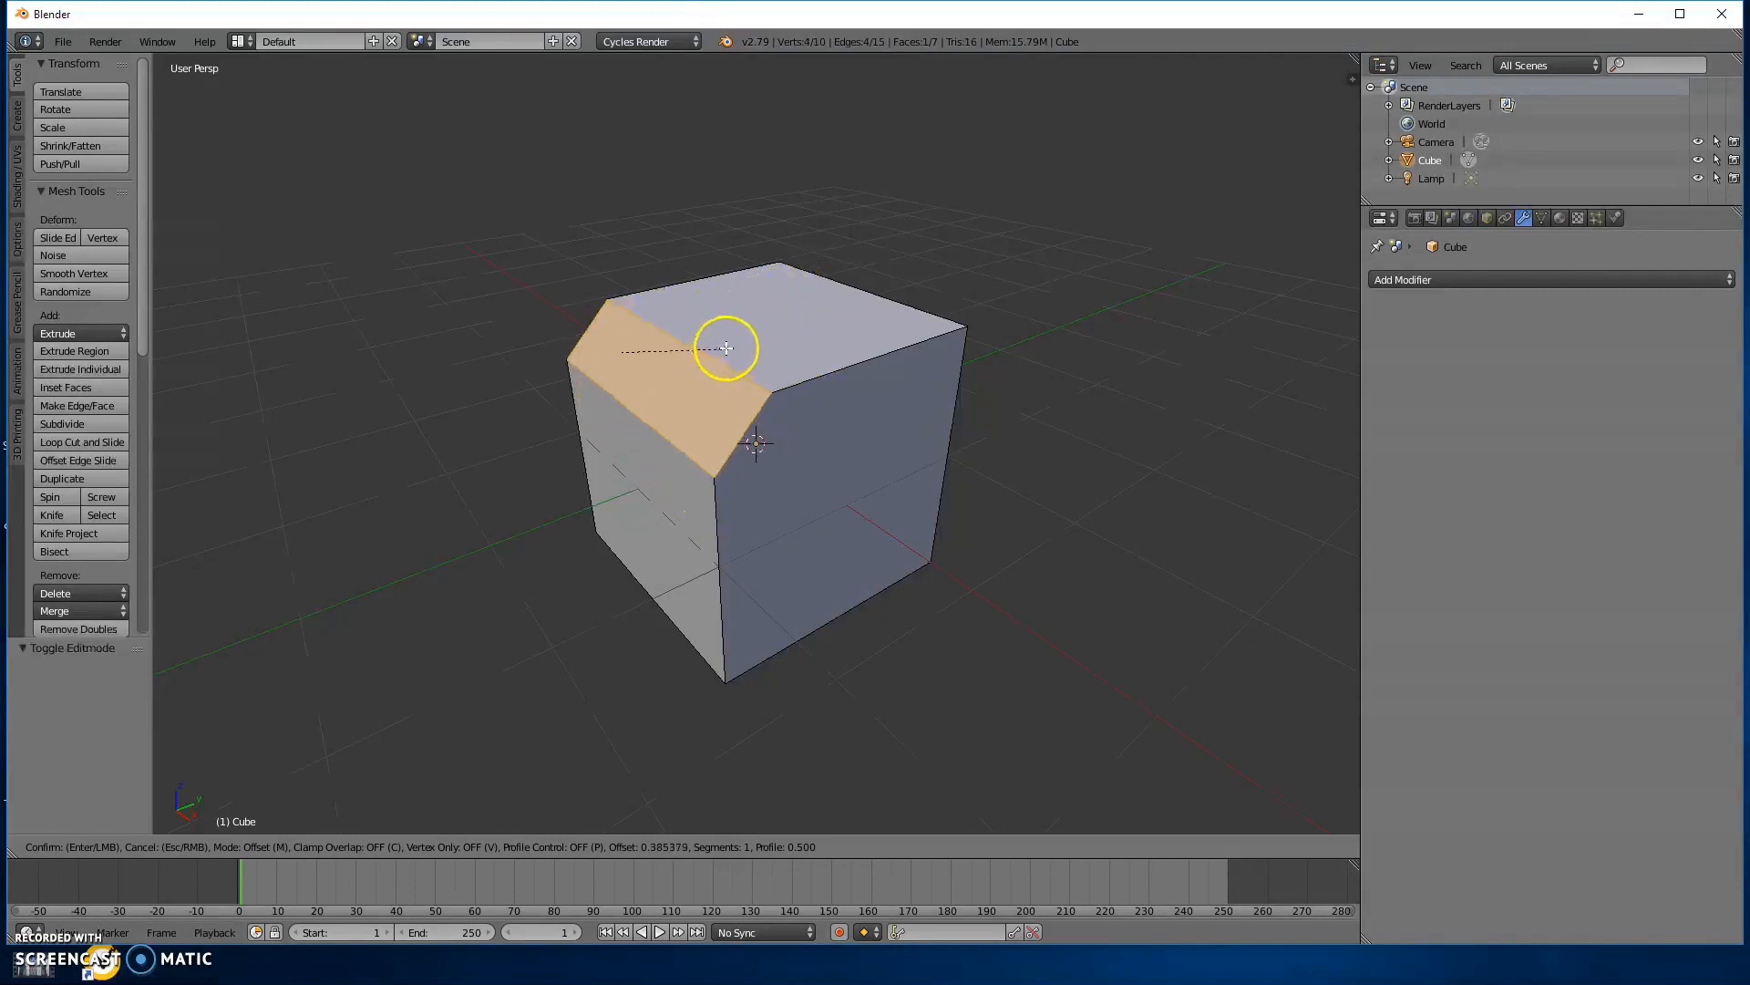
pyautogui.scroll(14, 732, 347)
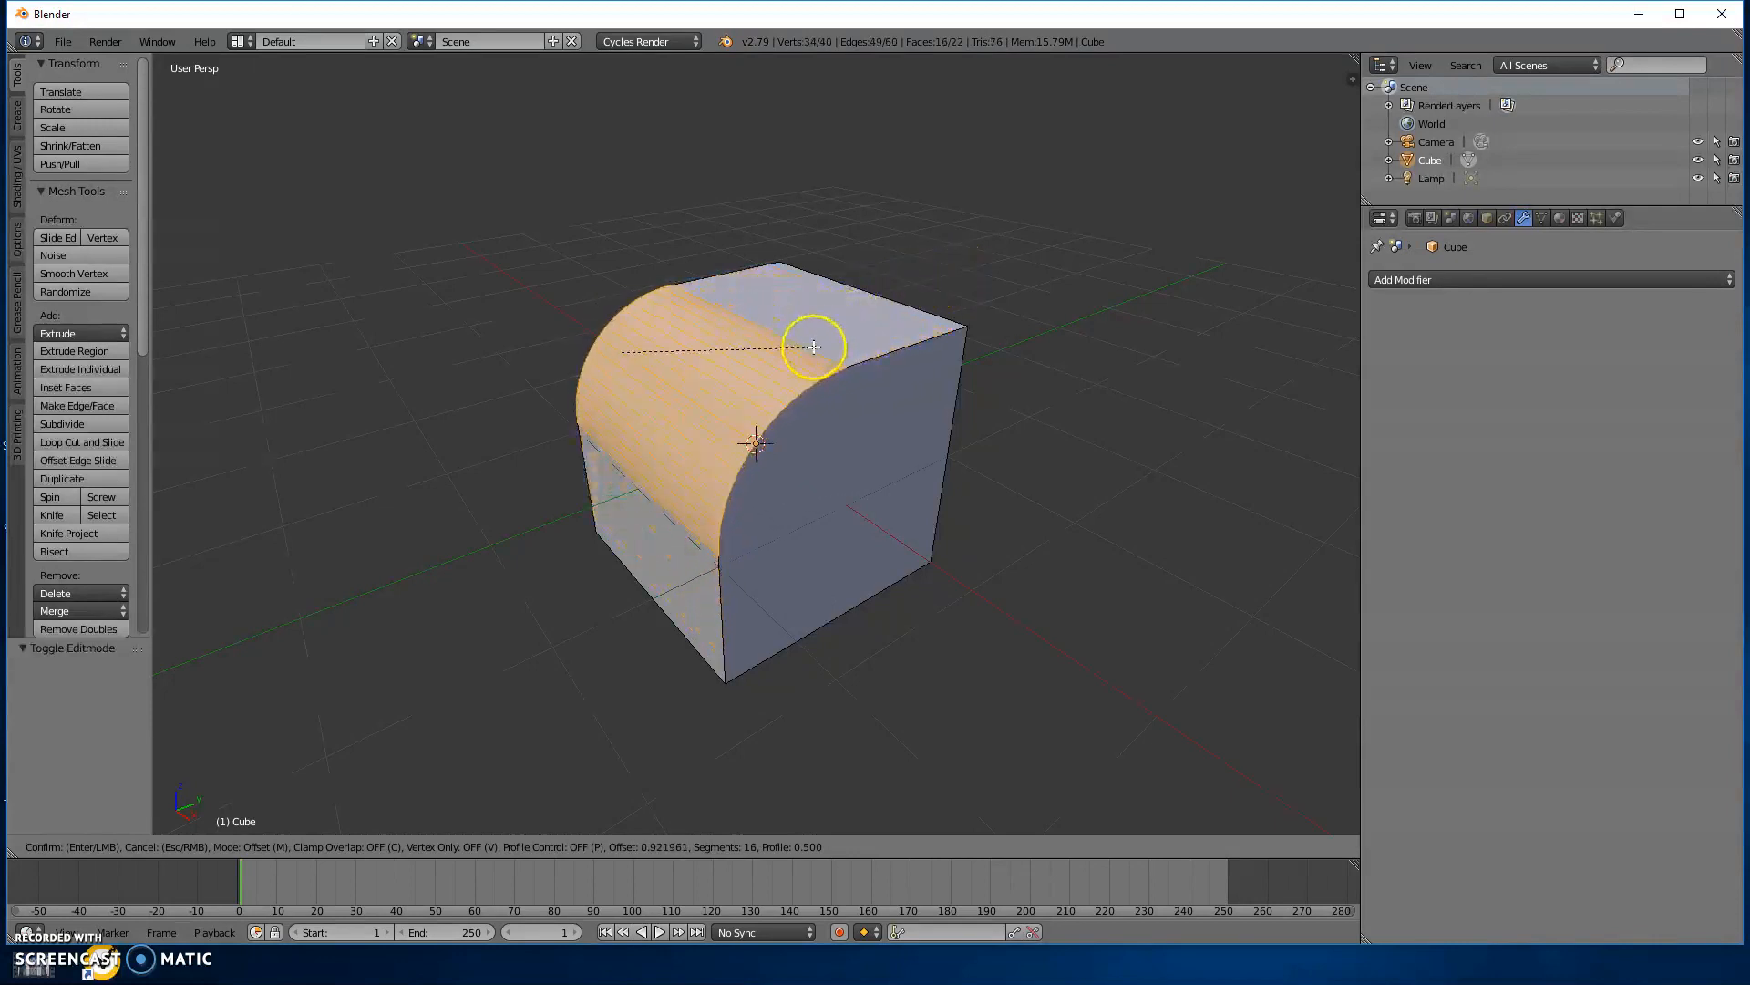
pyautogui.scroll(-14, 866, 337)
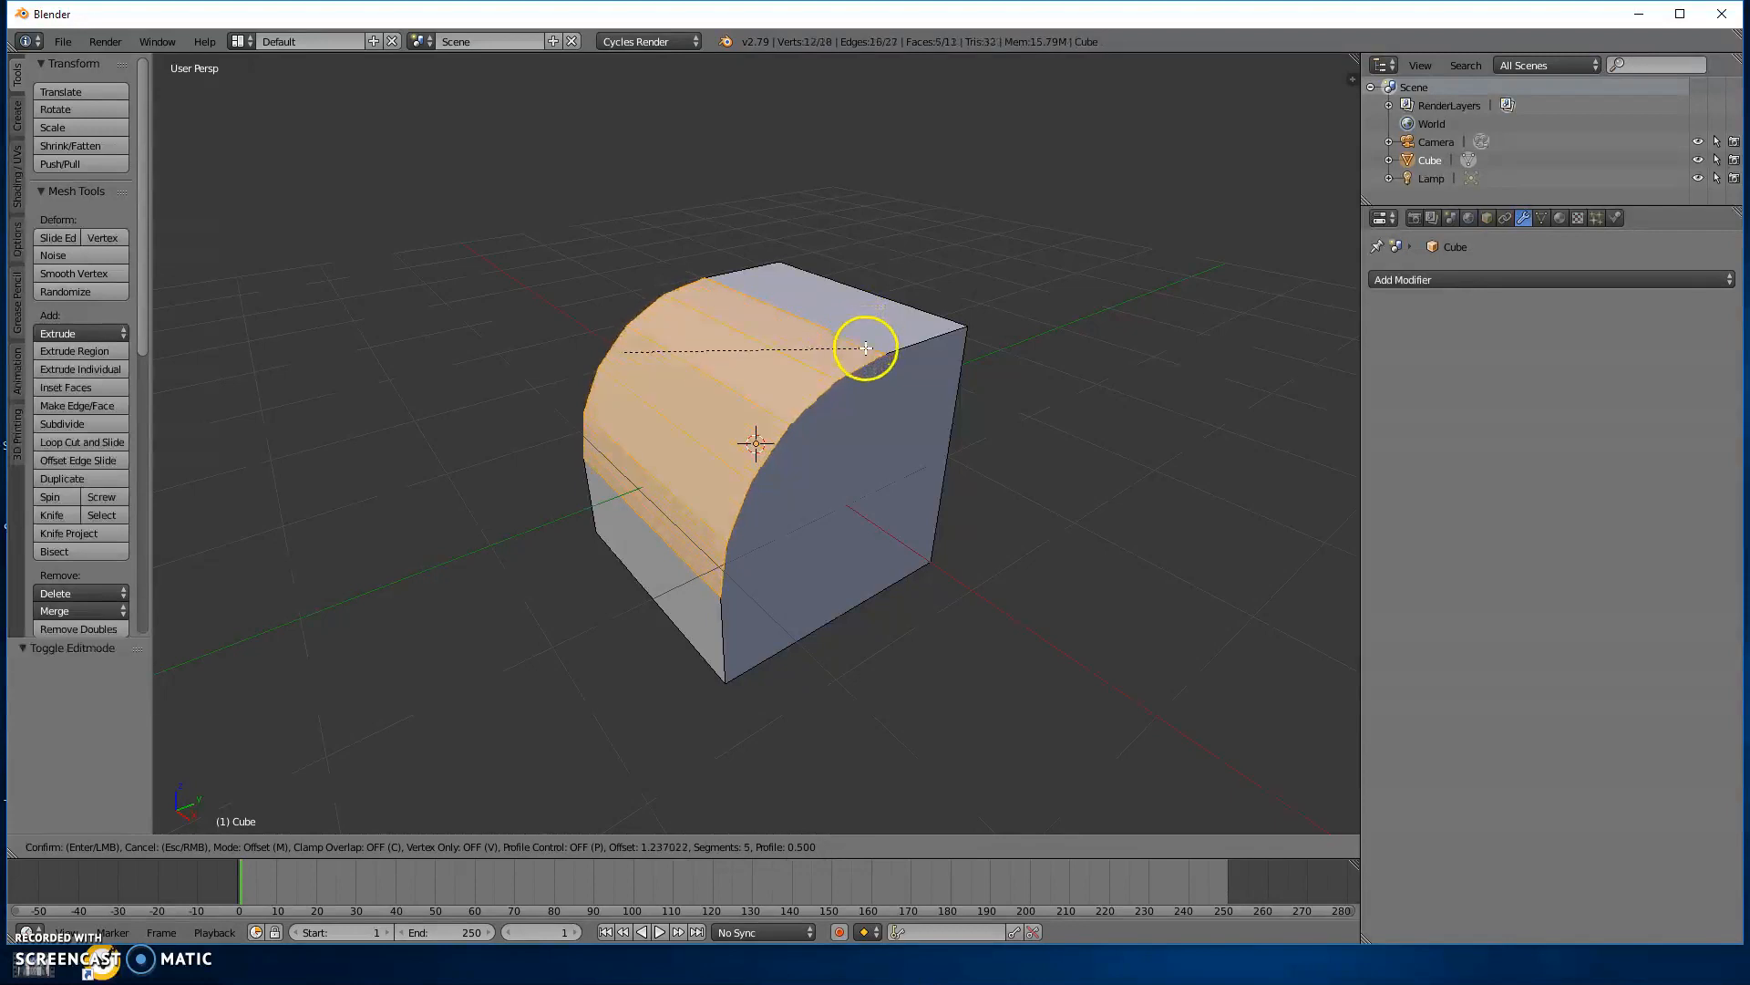
pyautogui.scroll(5, 866, 351)
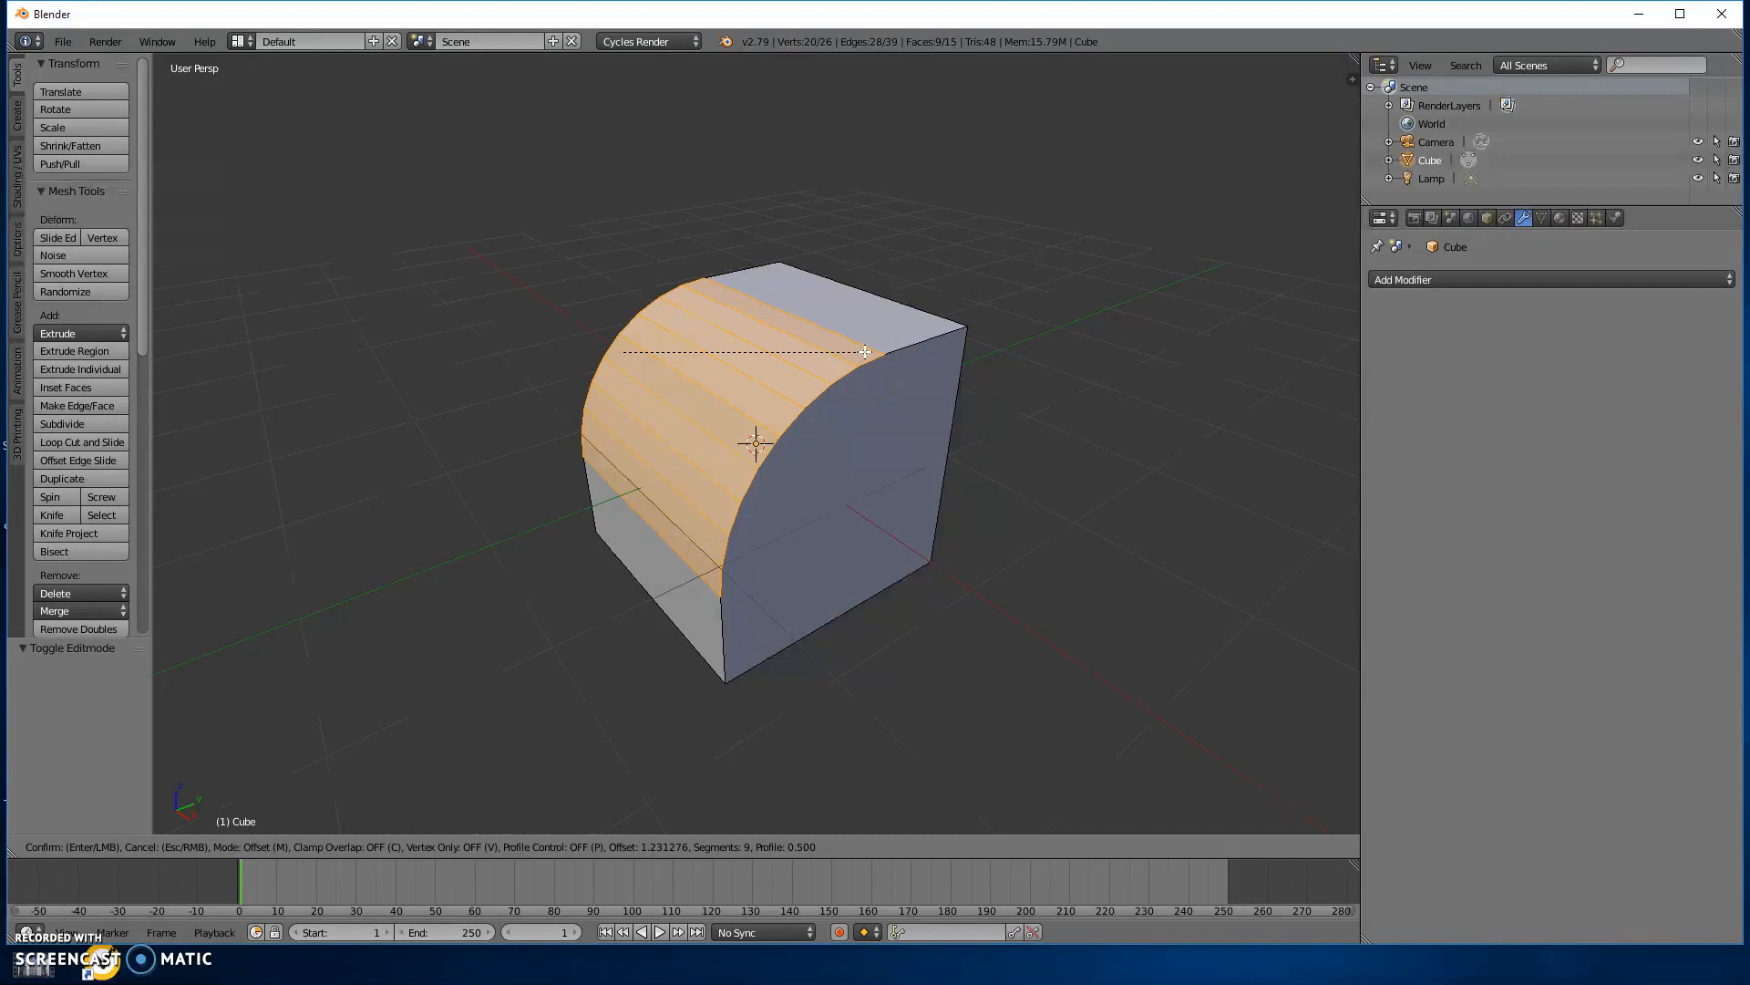
pyautogui.press('Escape')
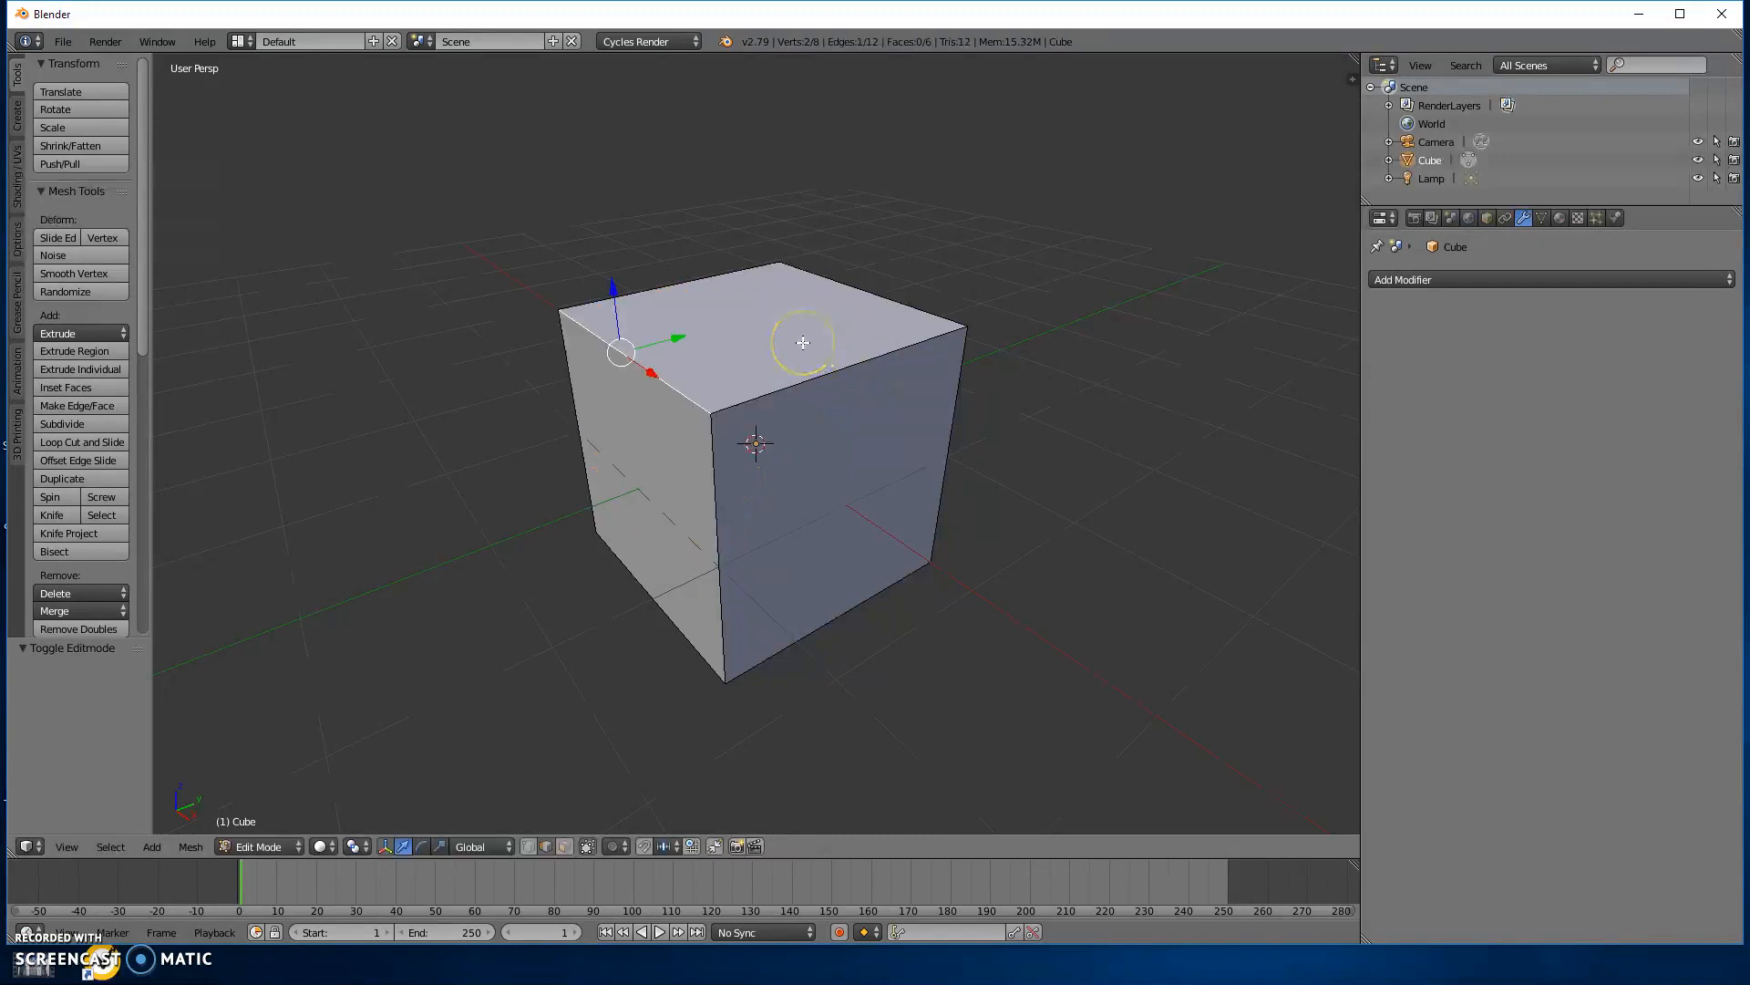
# Return the cube to Object Mode and add a Bevel modifier to it.
pyautogui.press('Tab')
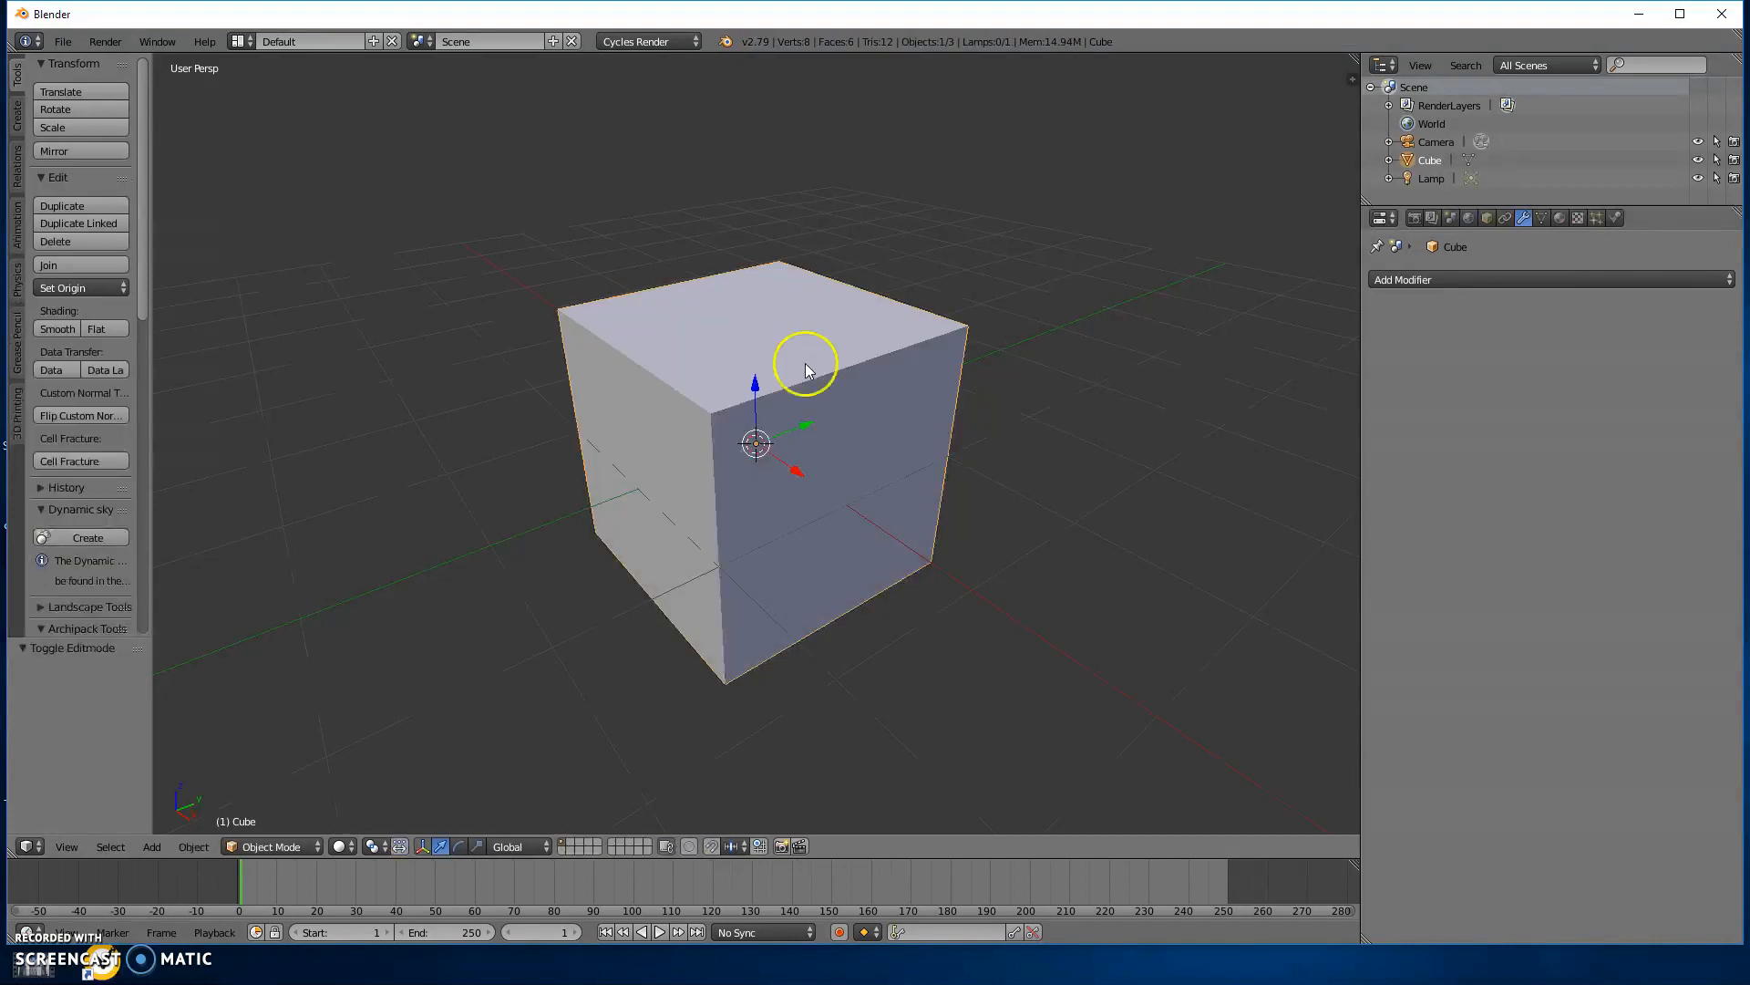
pyautogui.keyDown('ctrl'); pyautogui.moveTo(1519, 374); pyautogui.dragTo(1577, 296, button='middle'); pyautogui.keyUp('ctrl')
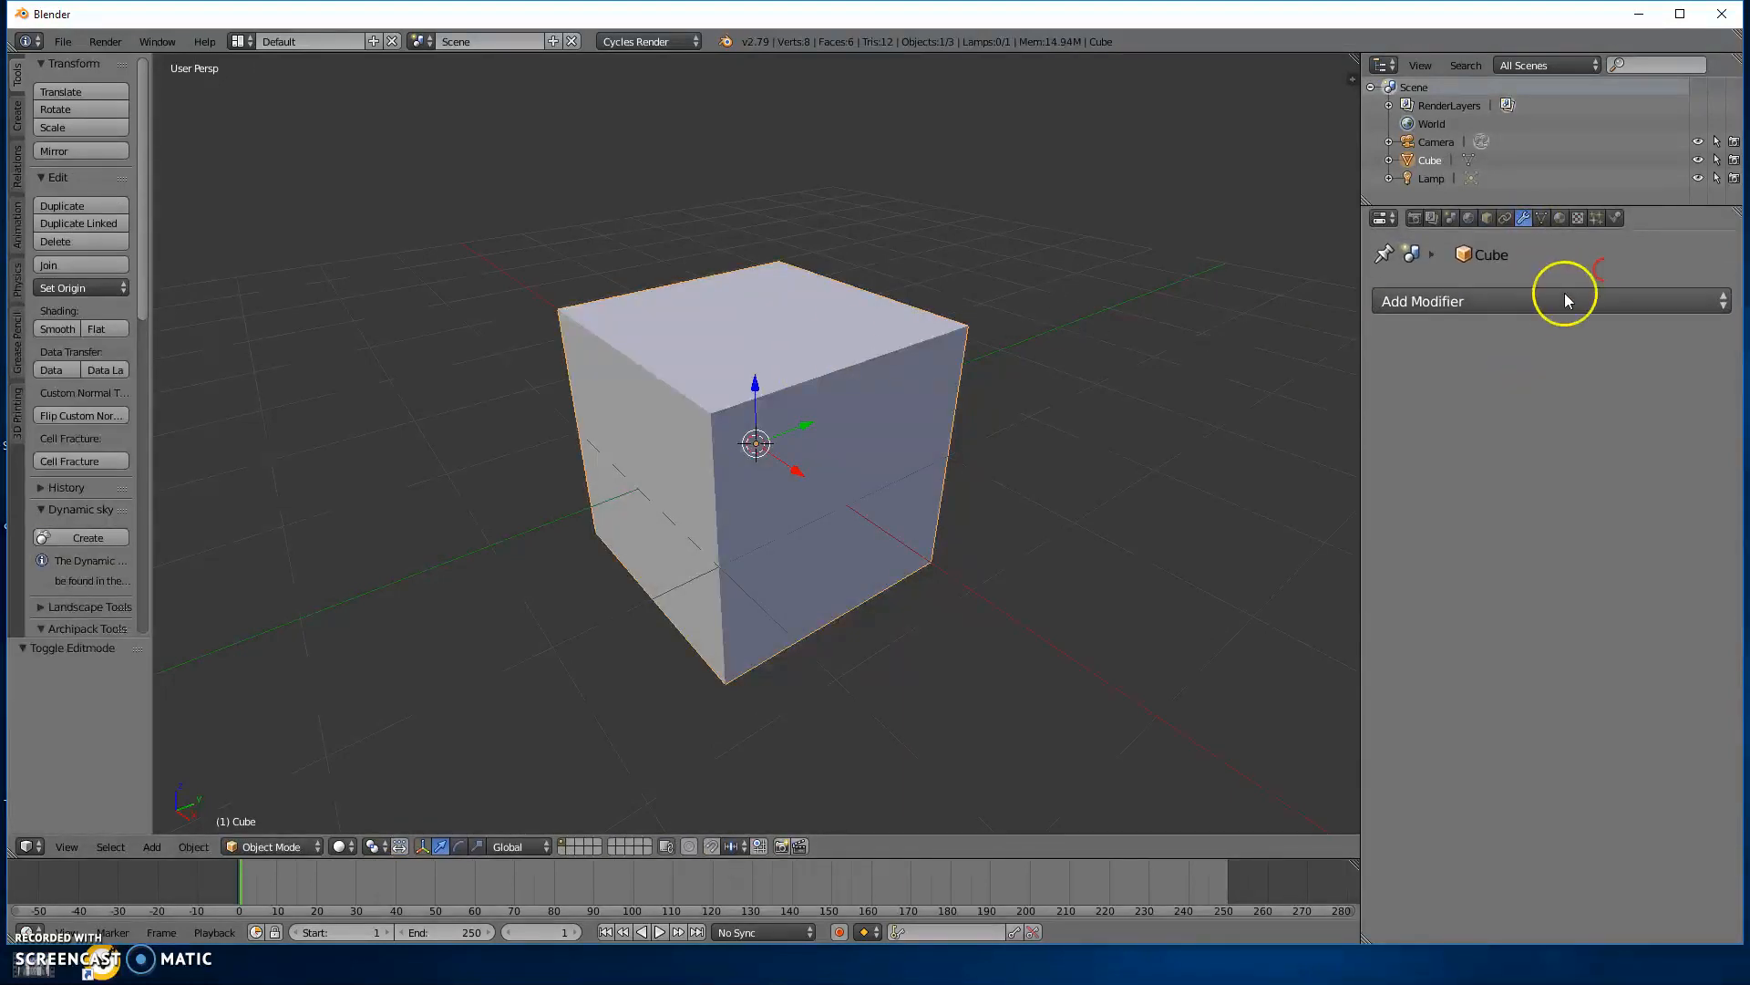
pyautogui.click(1557, 304)
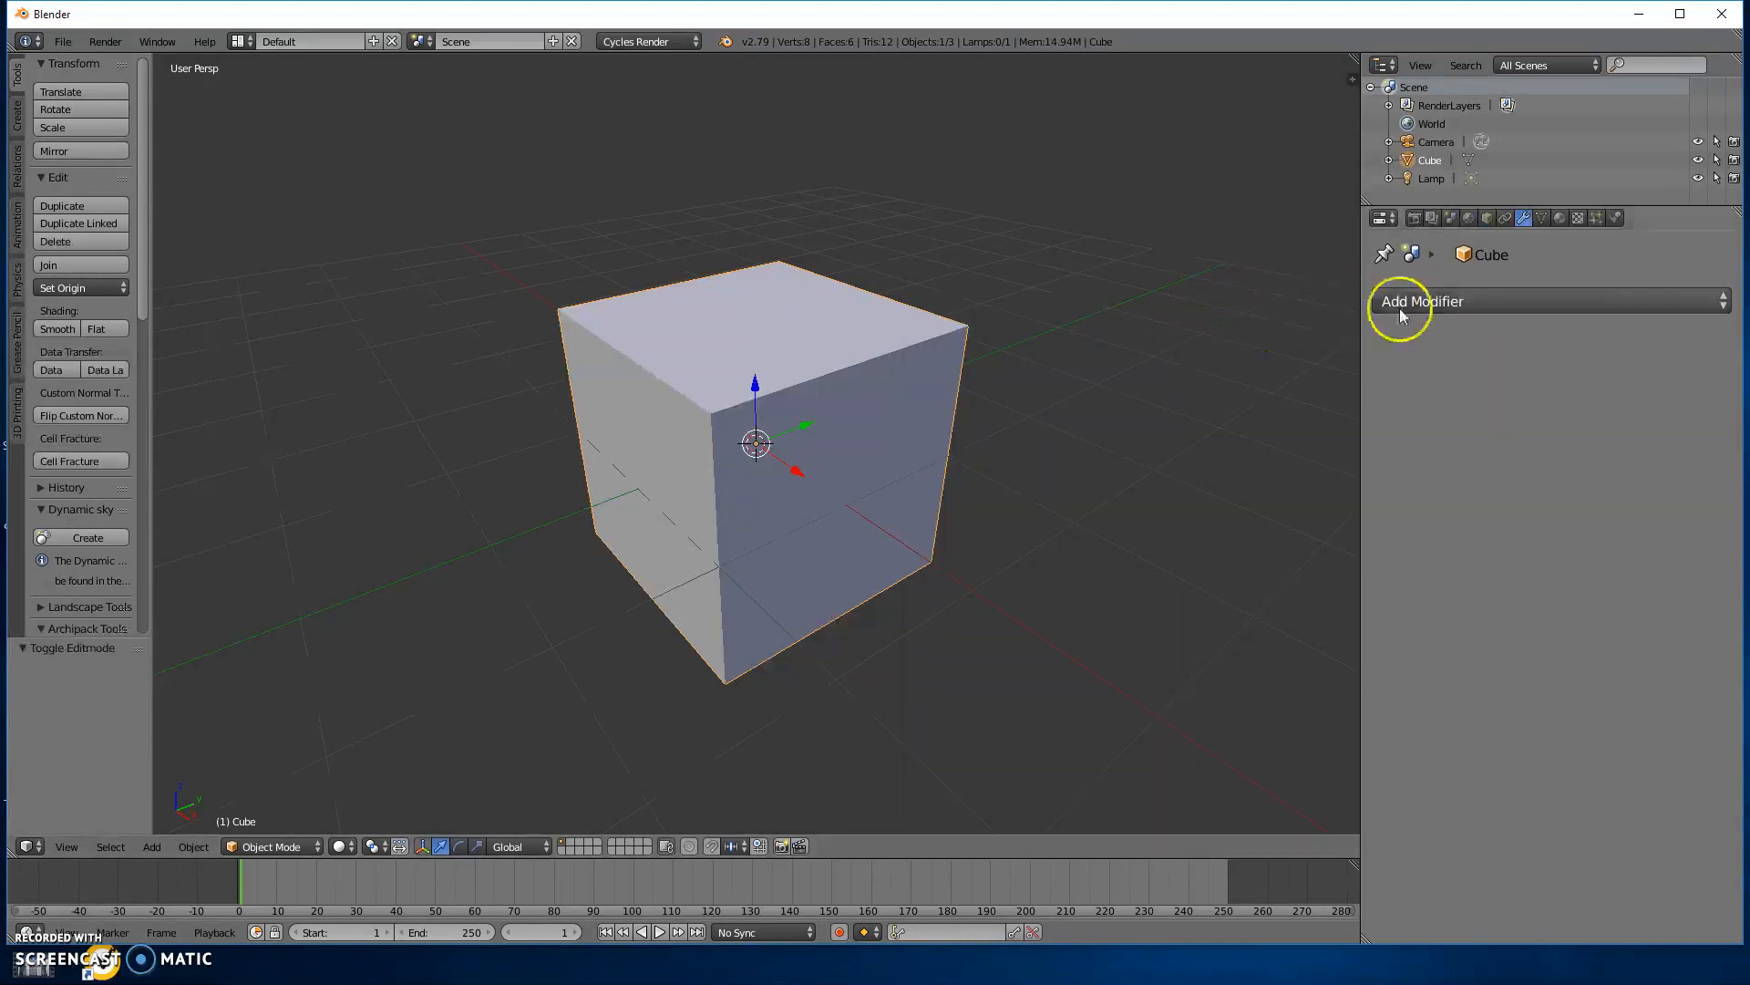
pyautogui.click(1379, 308)
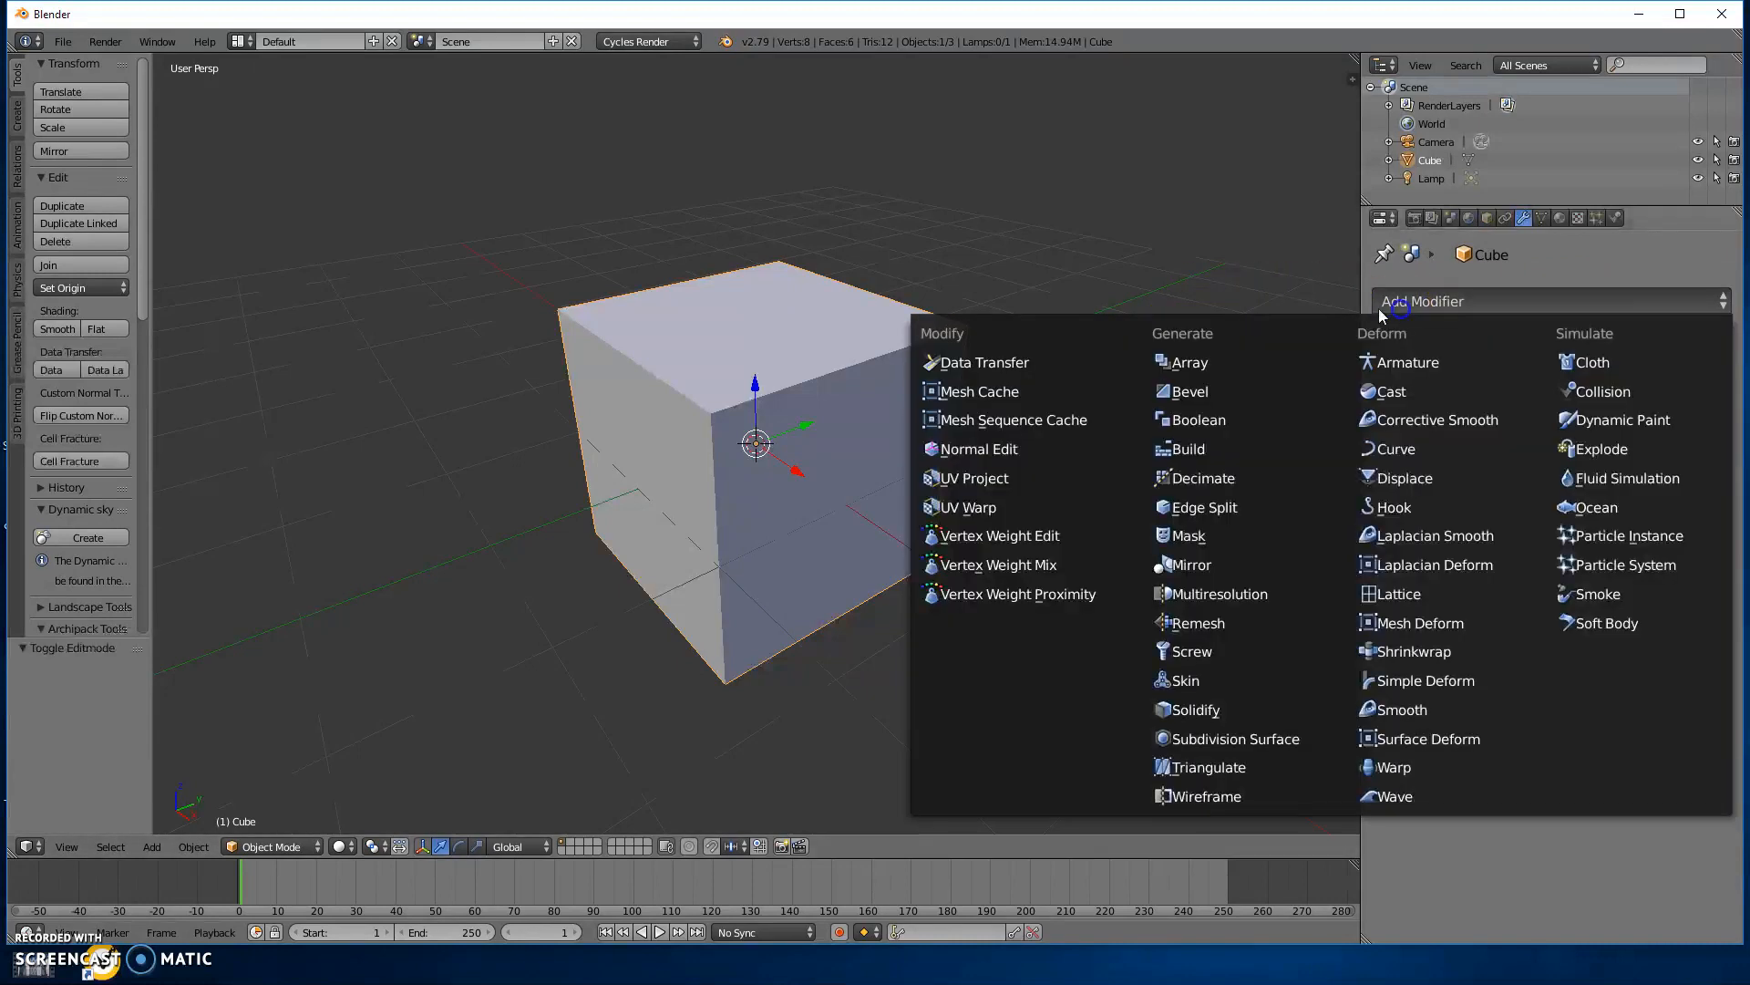
pyautogui.click(1182, 394)
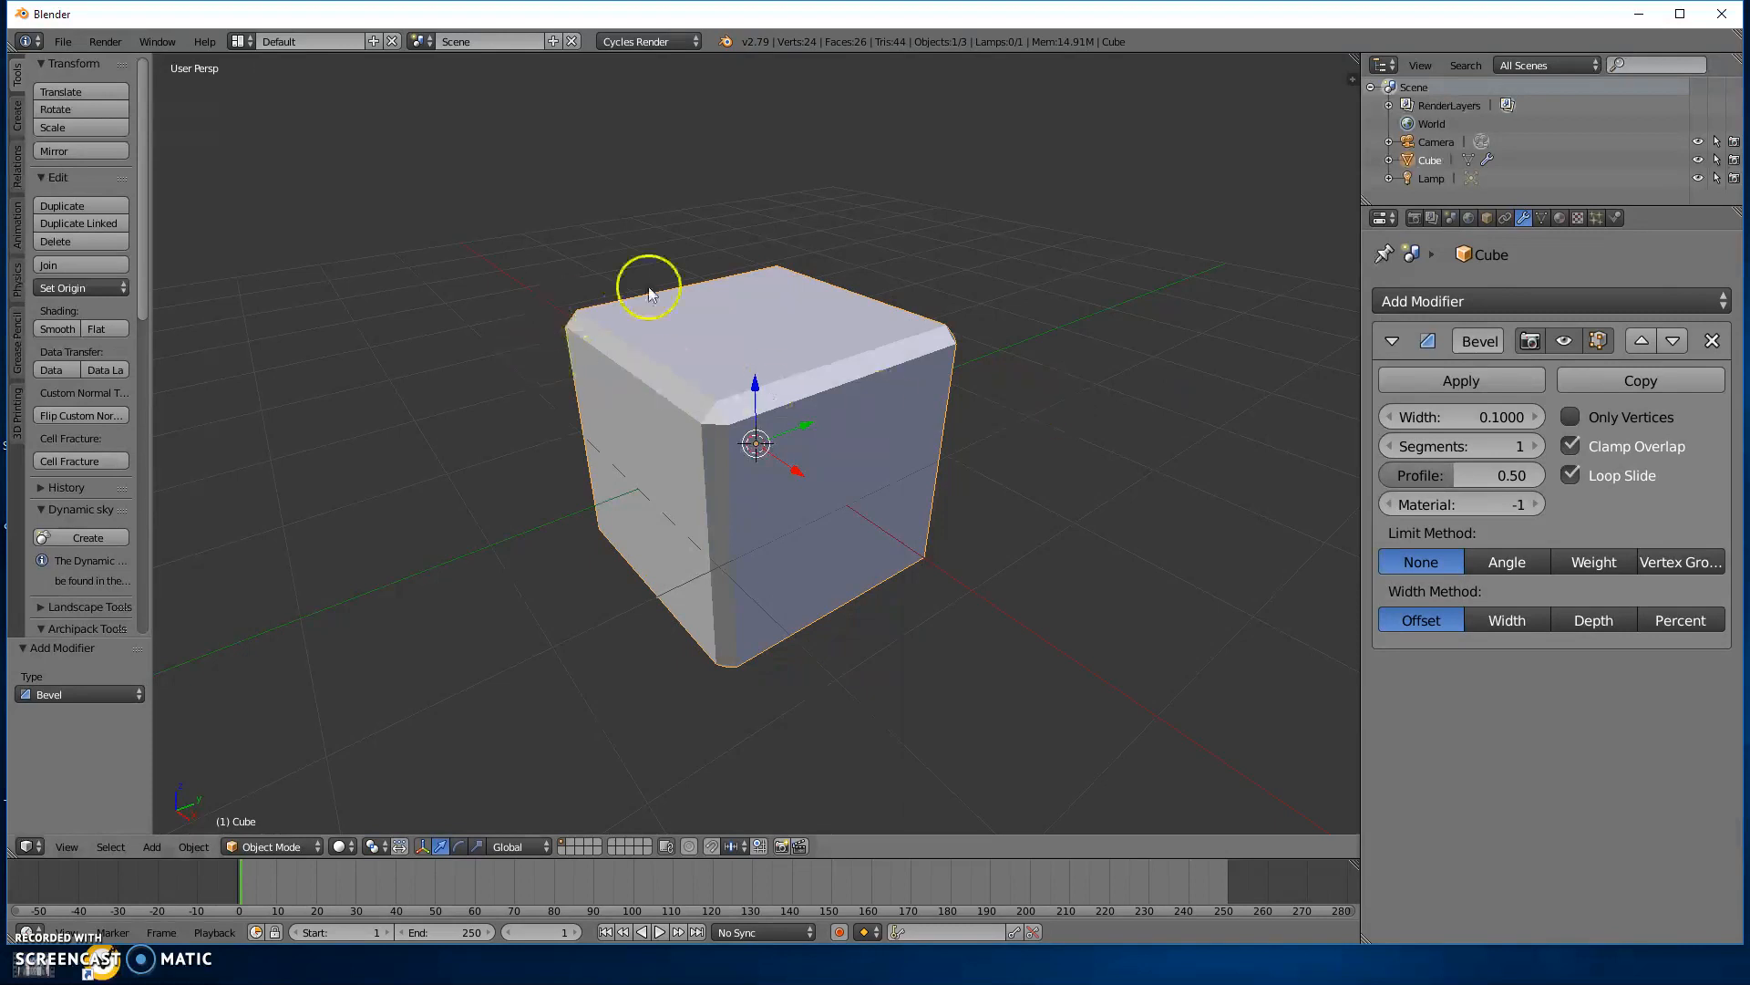
# Set the Bevel modifier's width to 0.2480 and its segments to 7.
pyautogui.moveTo(939, 638); pyautogui.dragTo(1164, 665, button='middle')
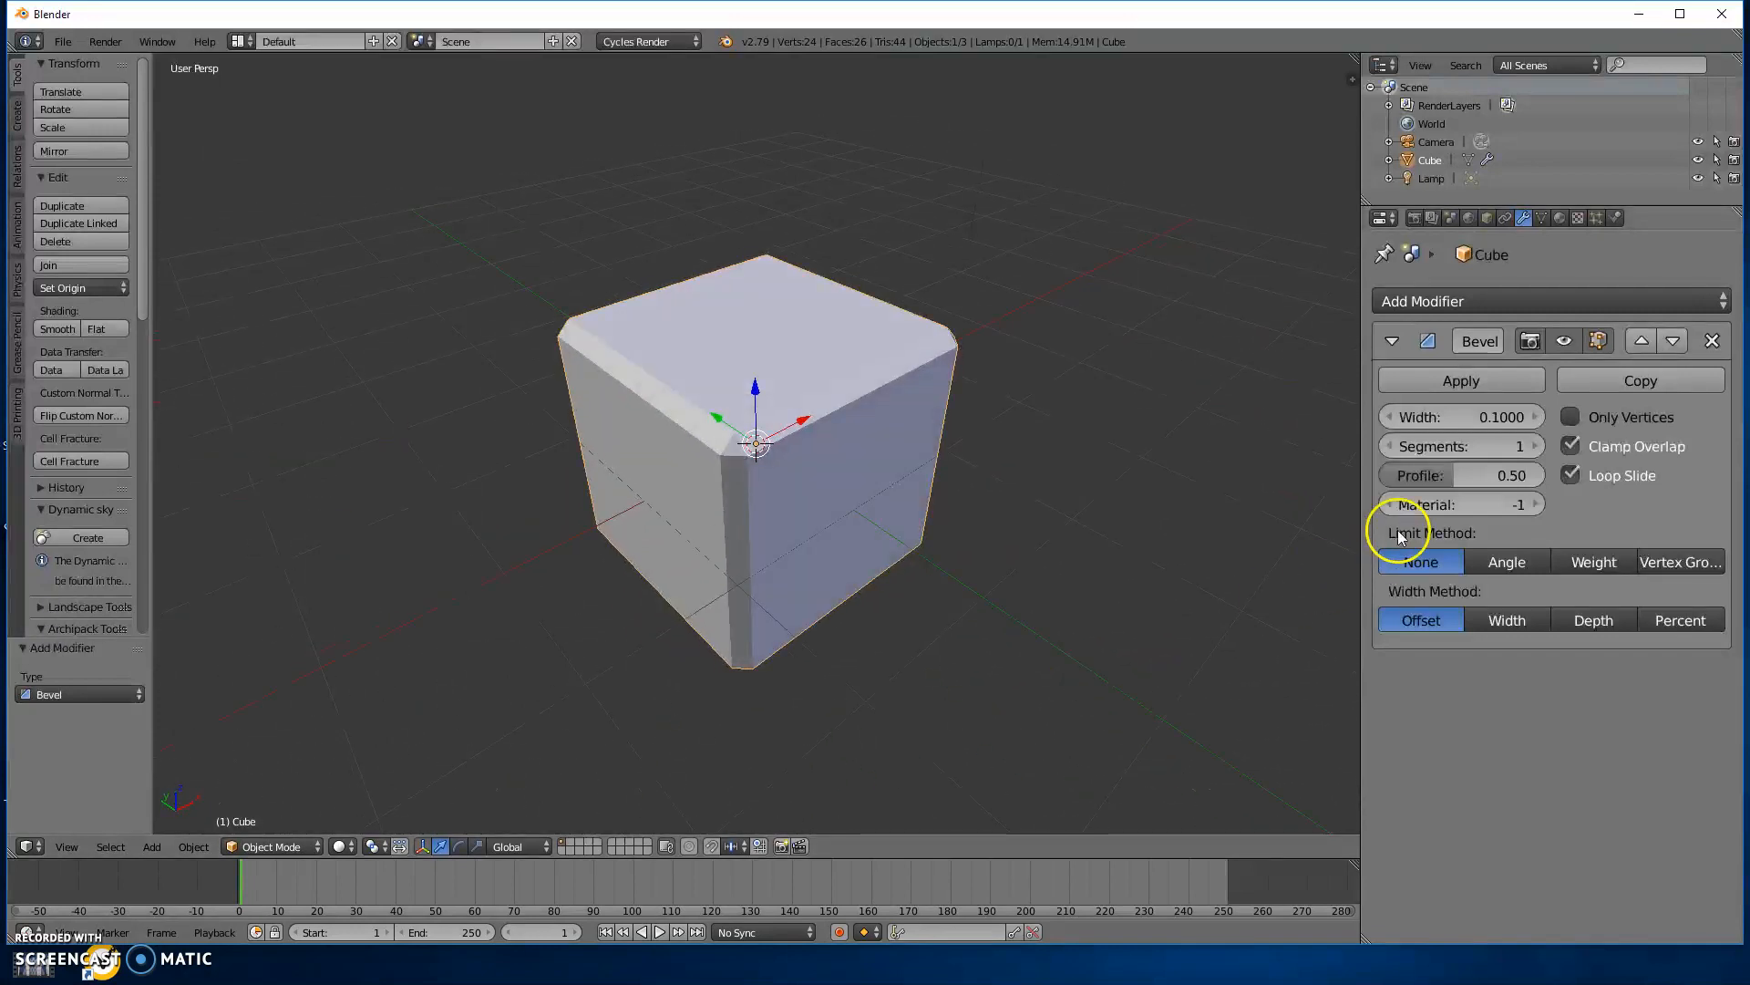
pyautogui.click(1452, 417)
pyautogui.moveTo(1465, 416); pyautogui.dragTo(1591, 422)
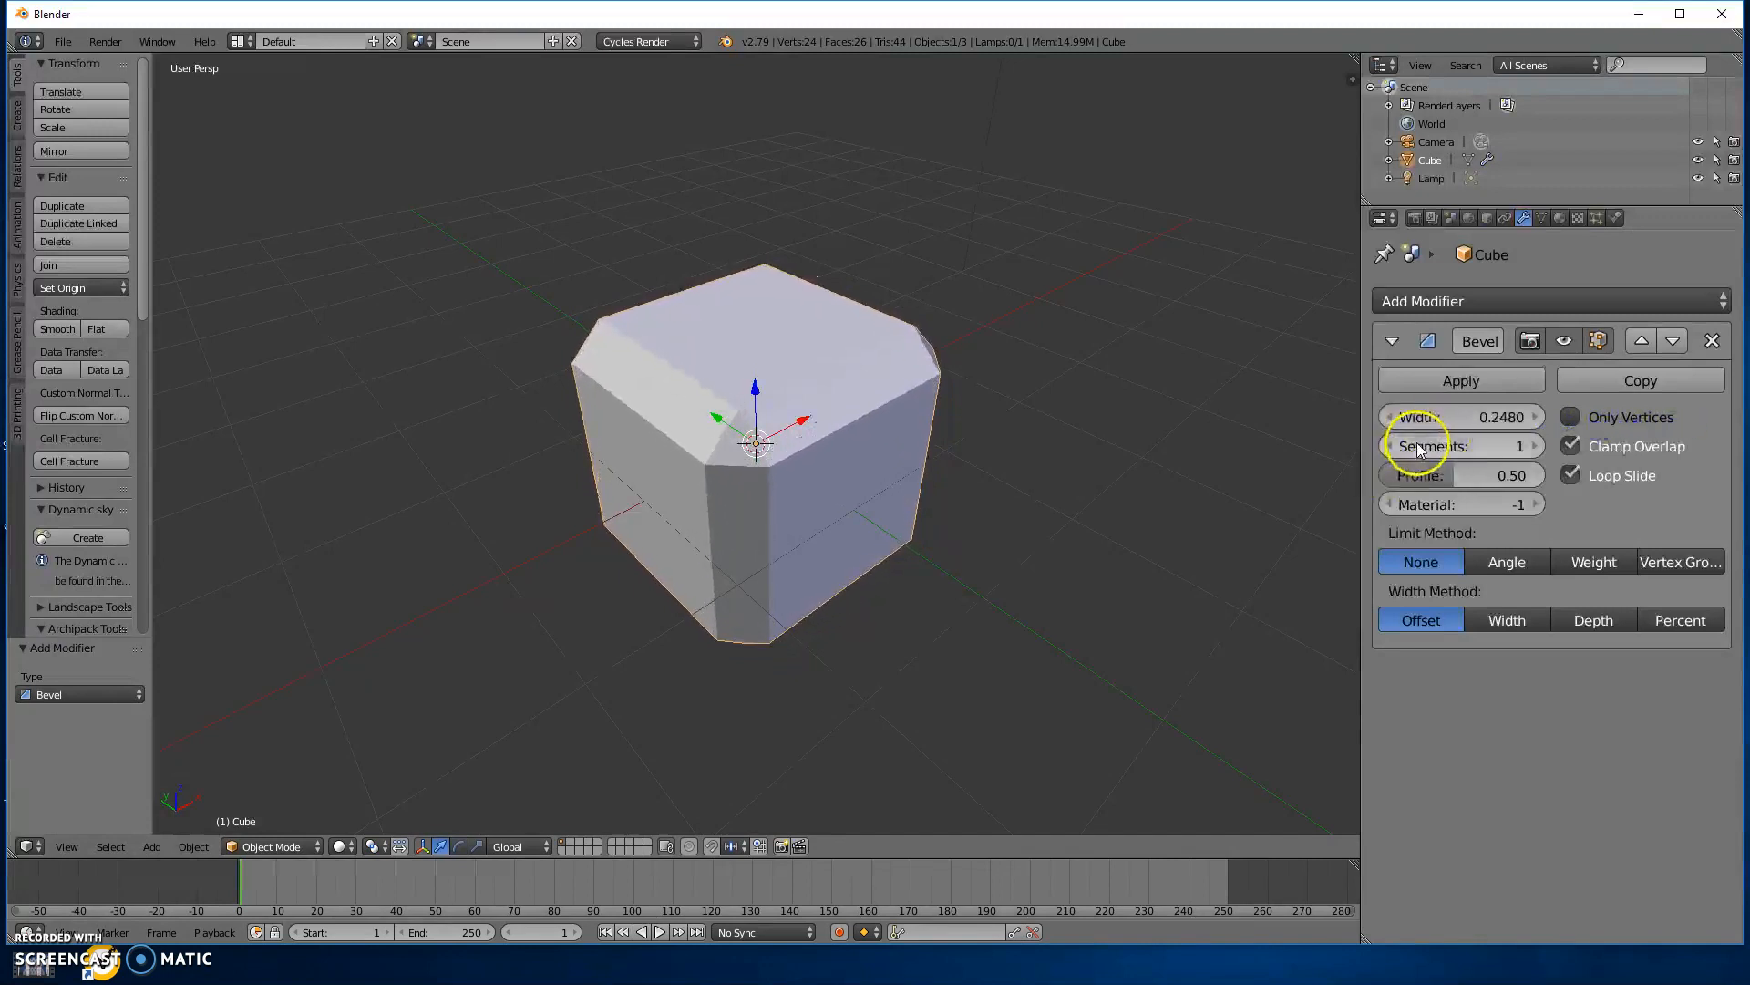
pyautogui.moveTo(1416, 446); pyautogui.dragTo(1439, 446)
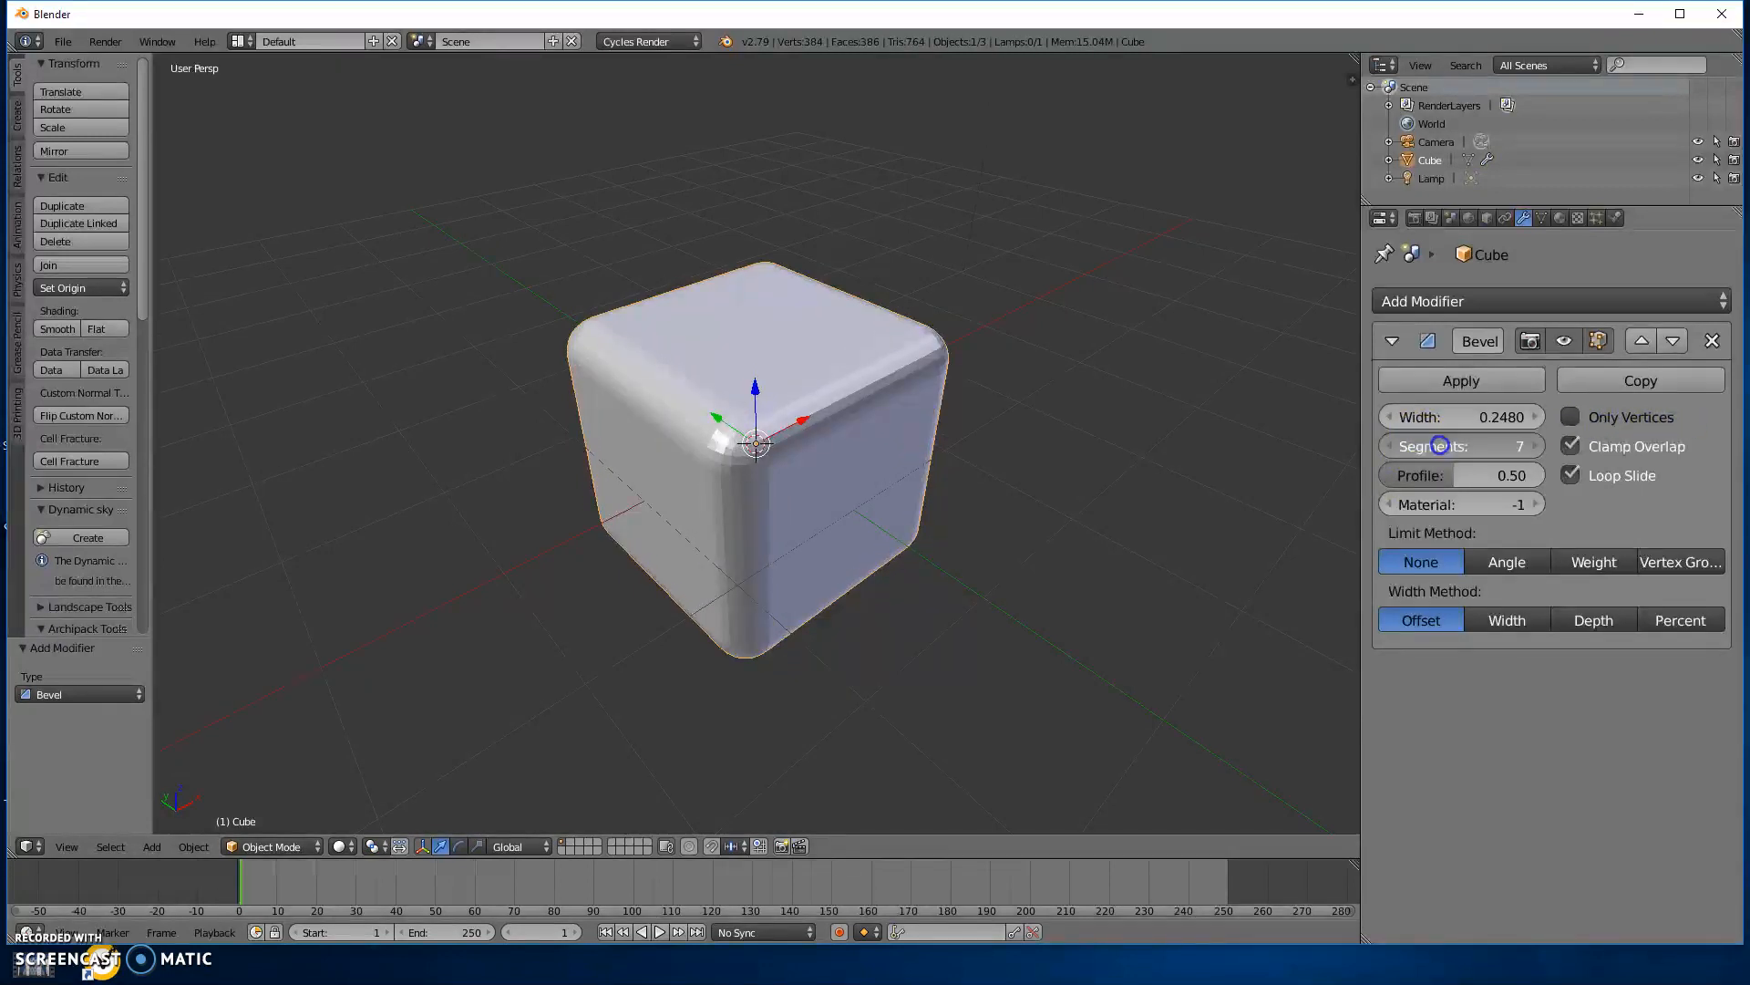
# Try a bevel profile of 1.00 on the cube, and settle on a profile of 0.15.
pyautogui.moveTo(891, 508); pyautogui.dragTo(966, 520, button='middle')
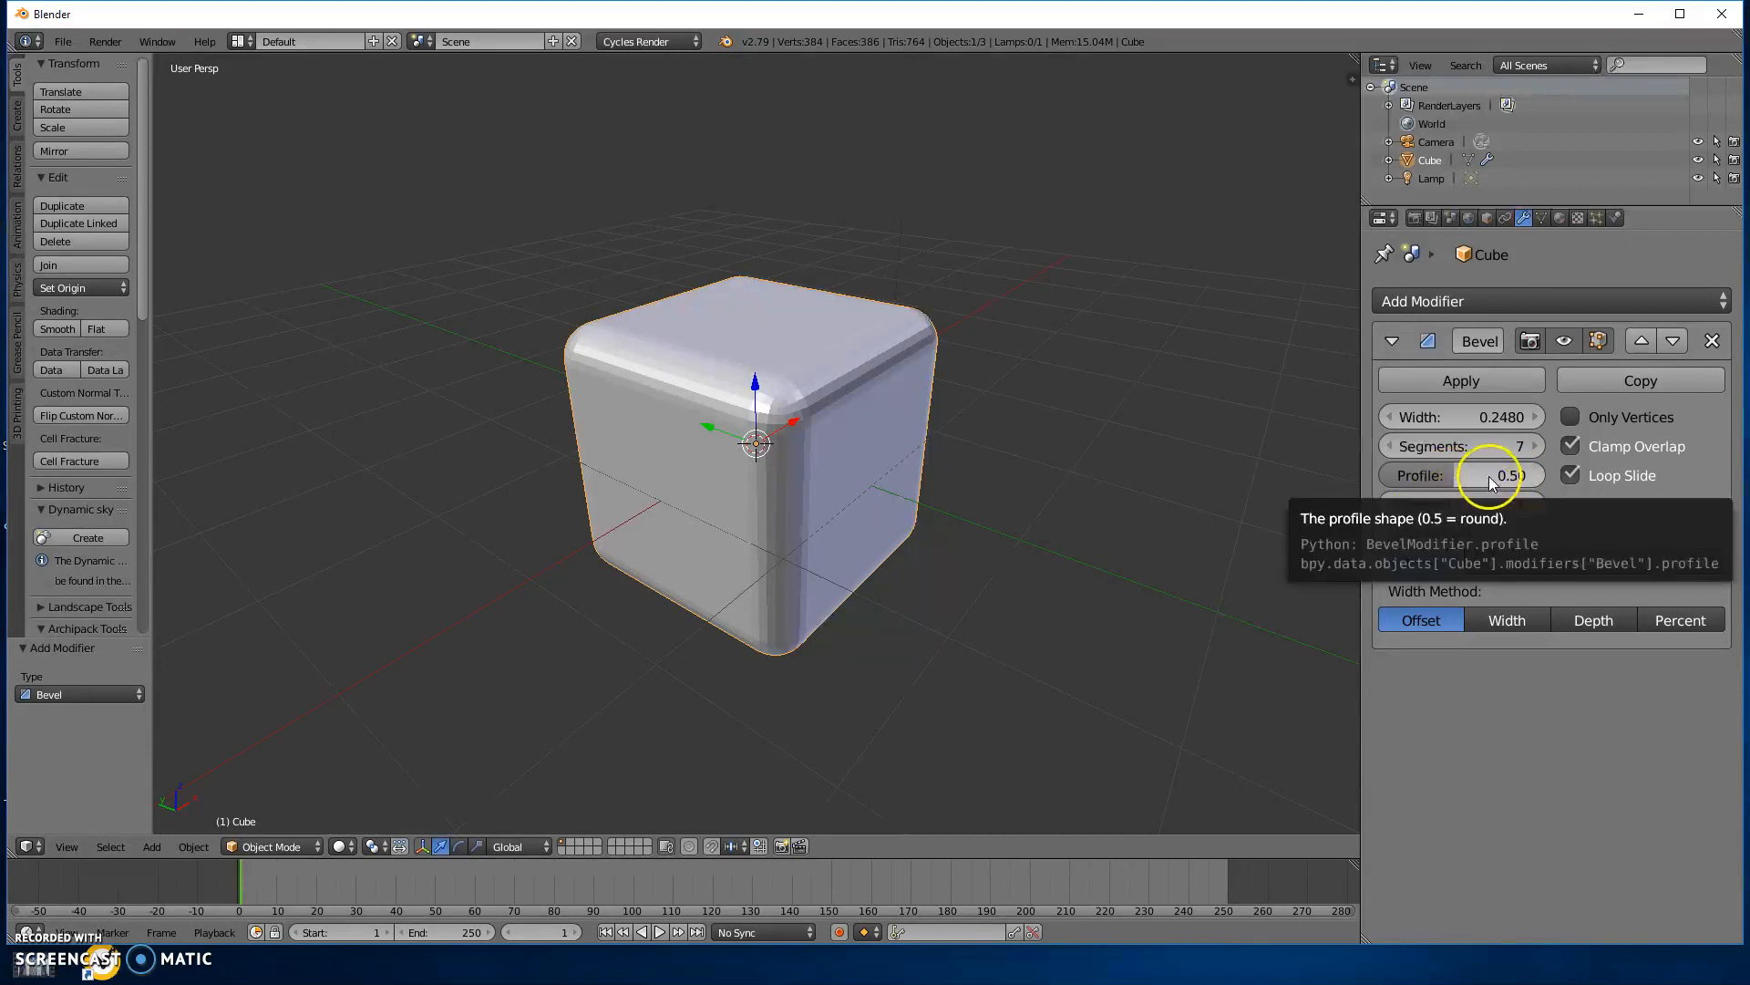
pyautogui.moveTo(1478, 476); pyautogui.dragTo(1587, 481)
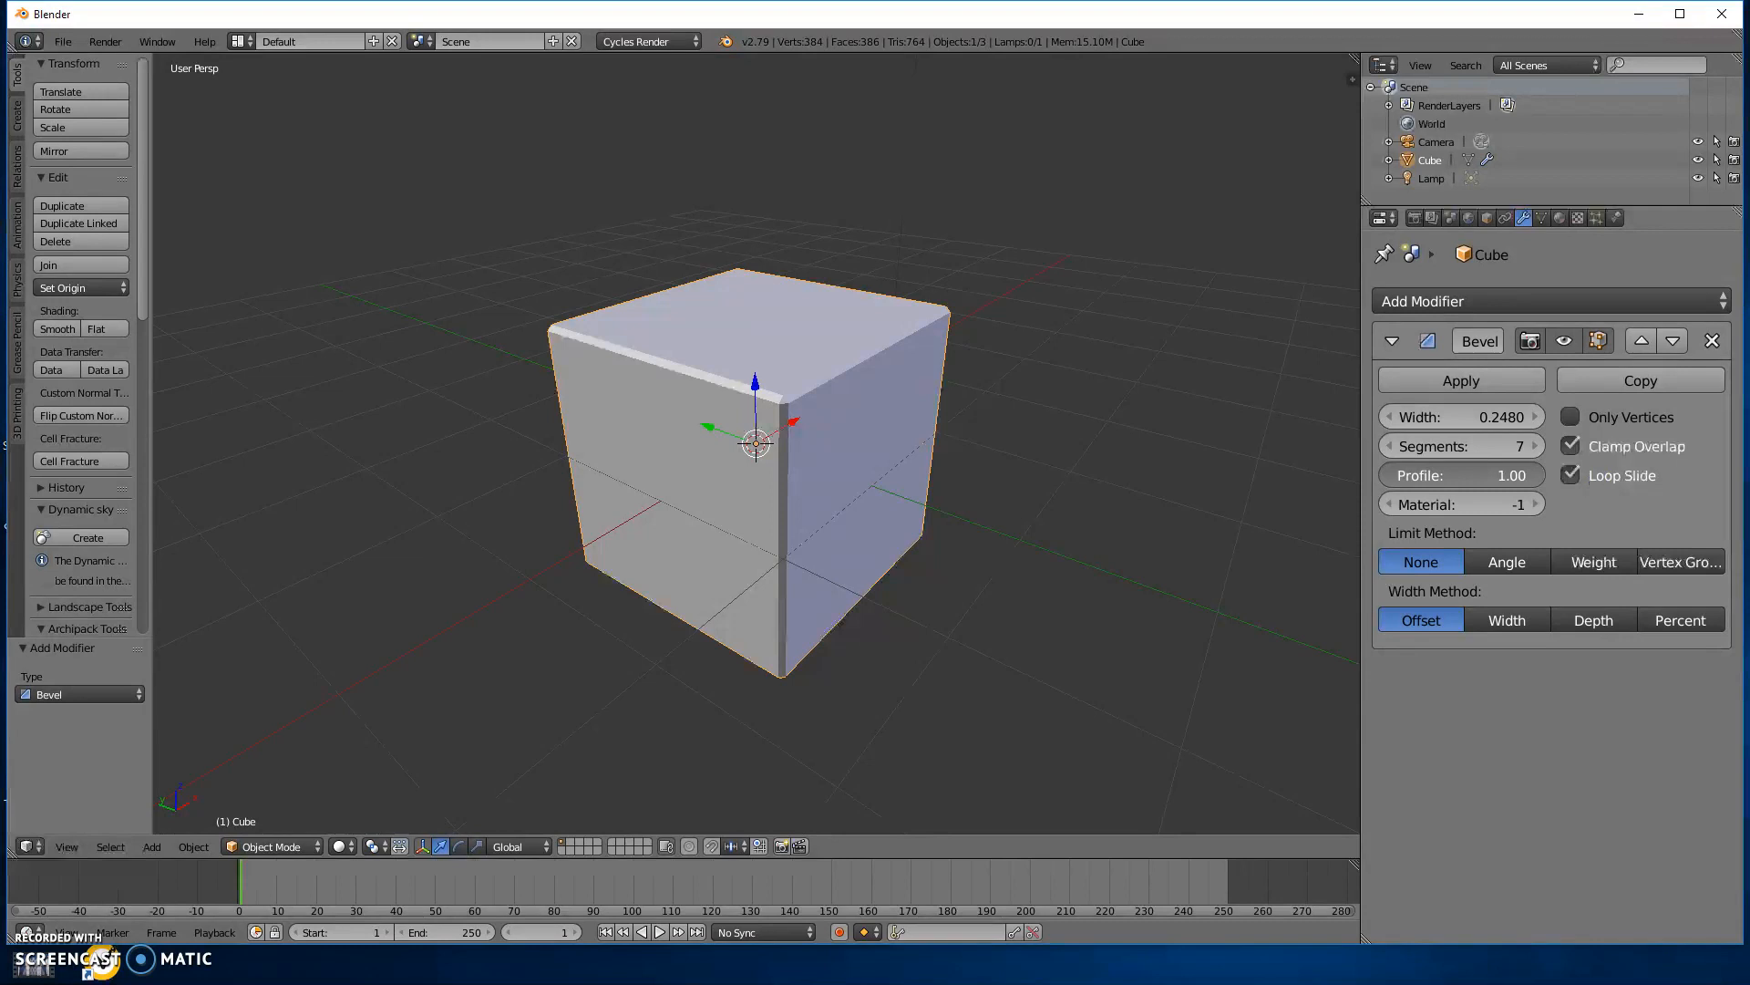
pyautogui.moveTo(1577, 483); pyautogui.dragTo(1415, 527)
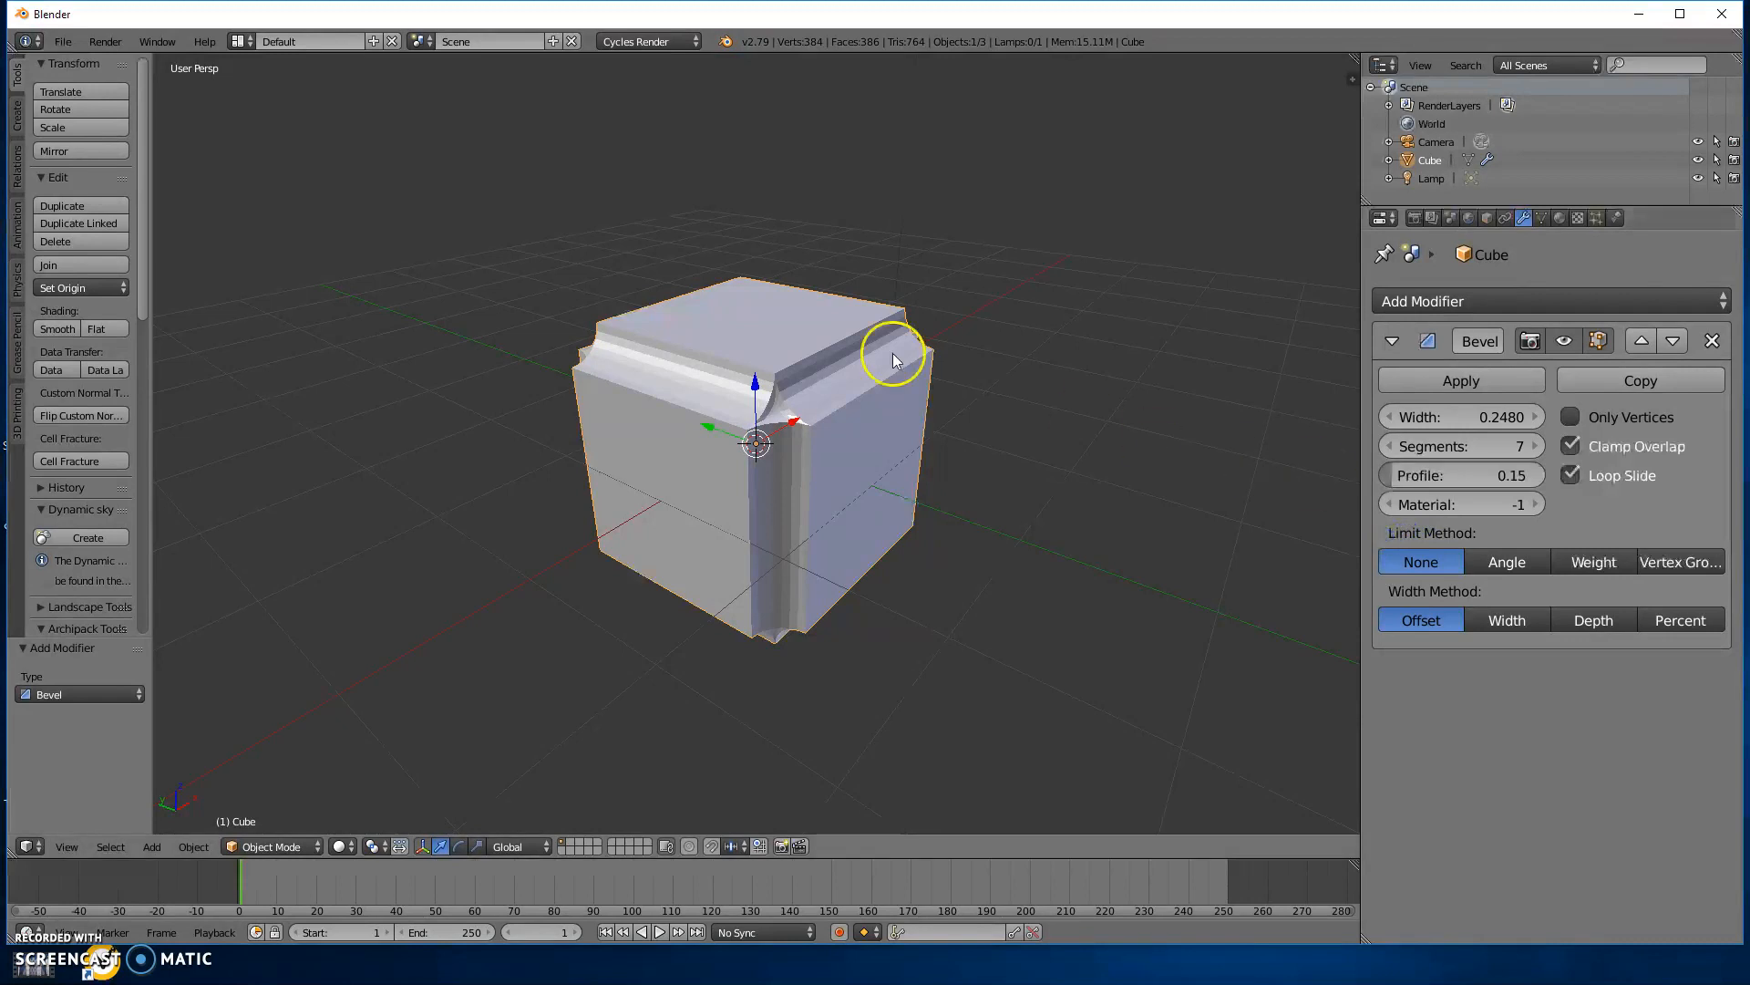
# Try the Weight, Angle and Vertex Group limit methods on the Bevel modifier, and return it to None.
pyautogui.moveTo(1020, 374); pyautogui.dragTo(1065, 405, button='middle')
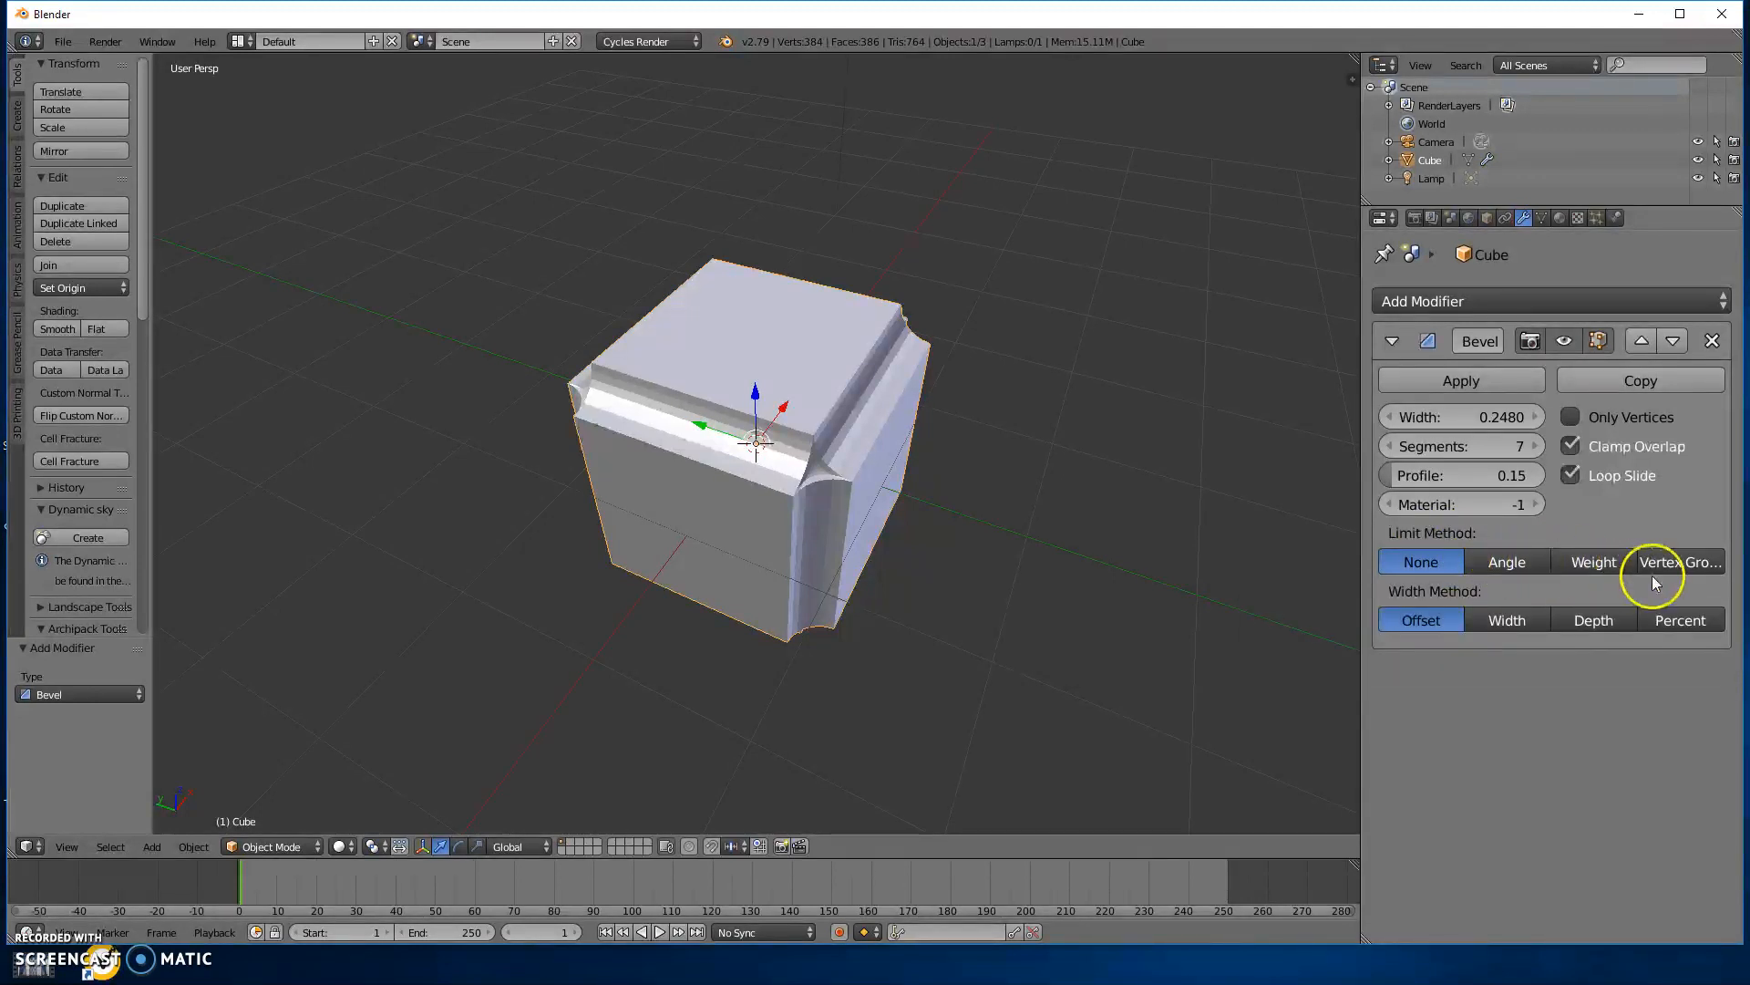
pyautogui.click(1595, 569)
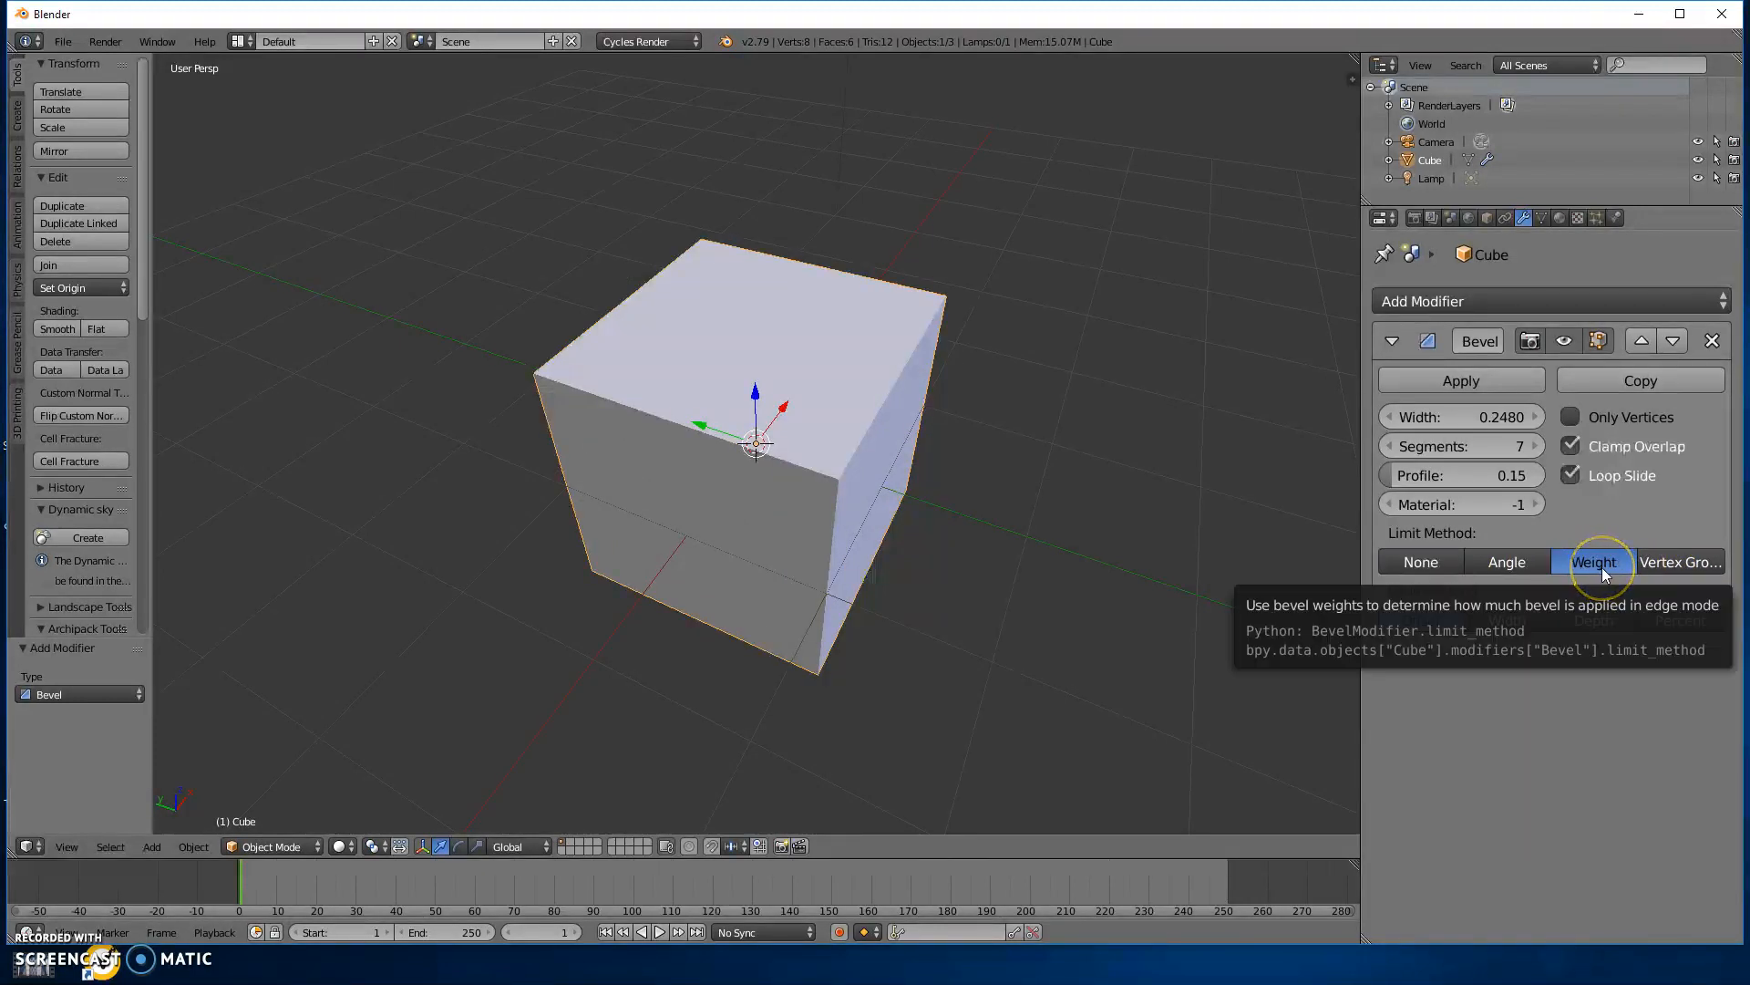
pyautogui.click(1518, 565)
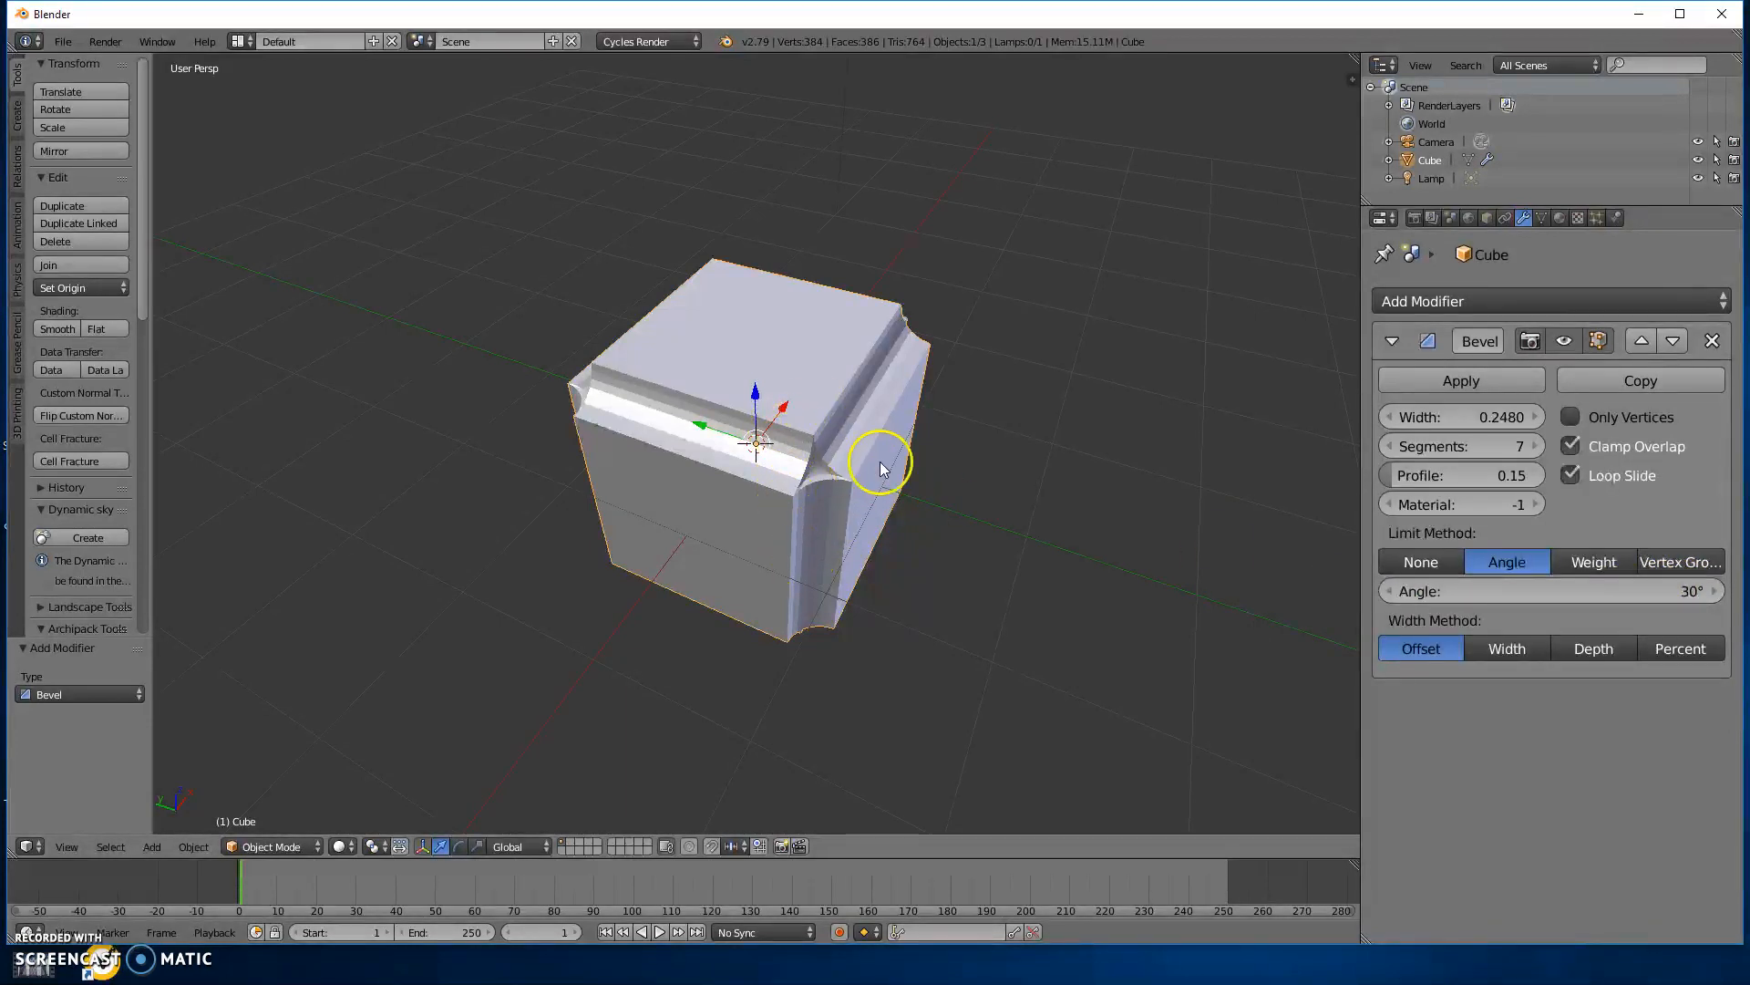
pyautogui.click(1683, 565)
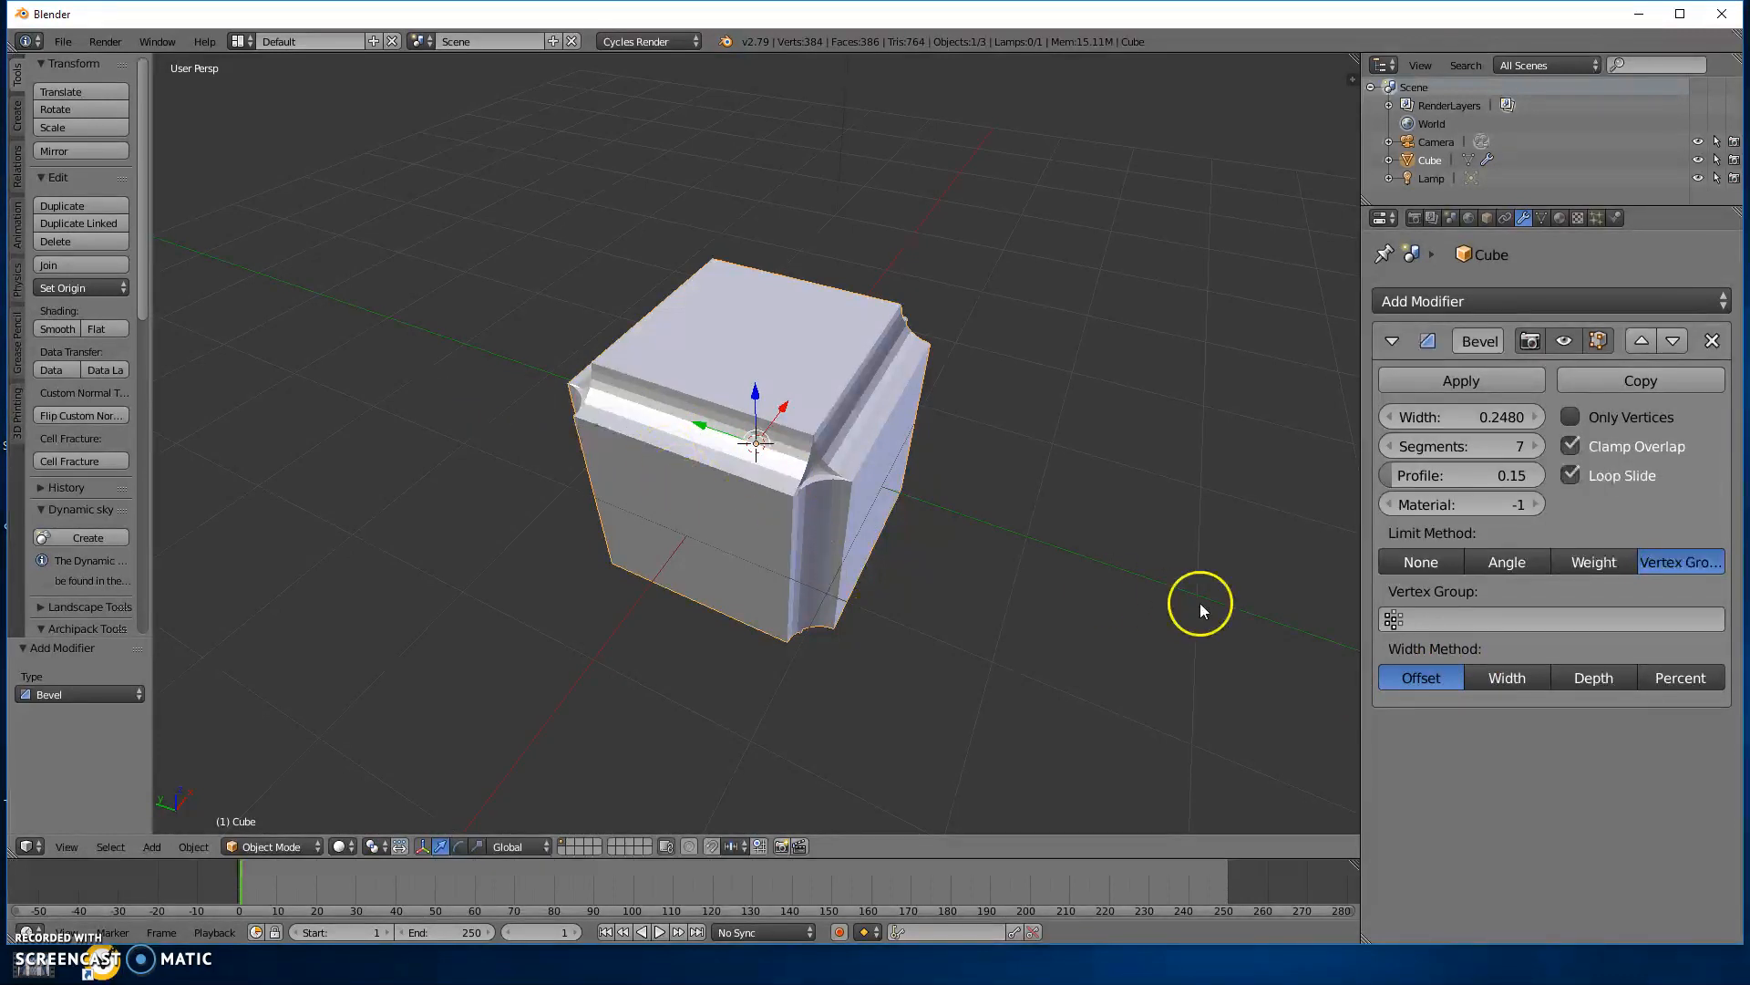
pyautogui.click(1420, 563)
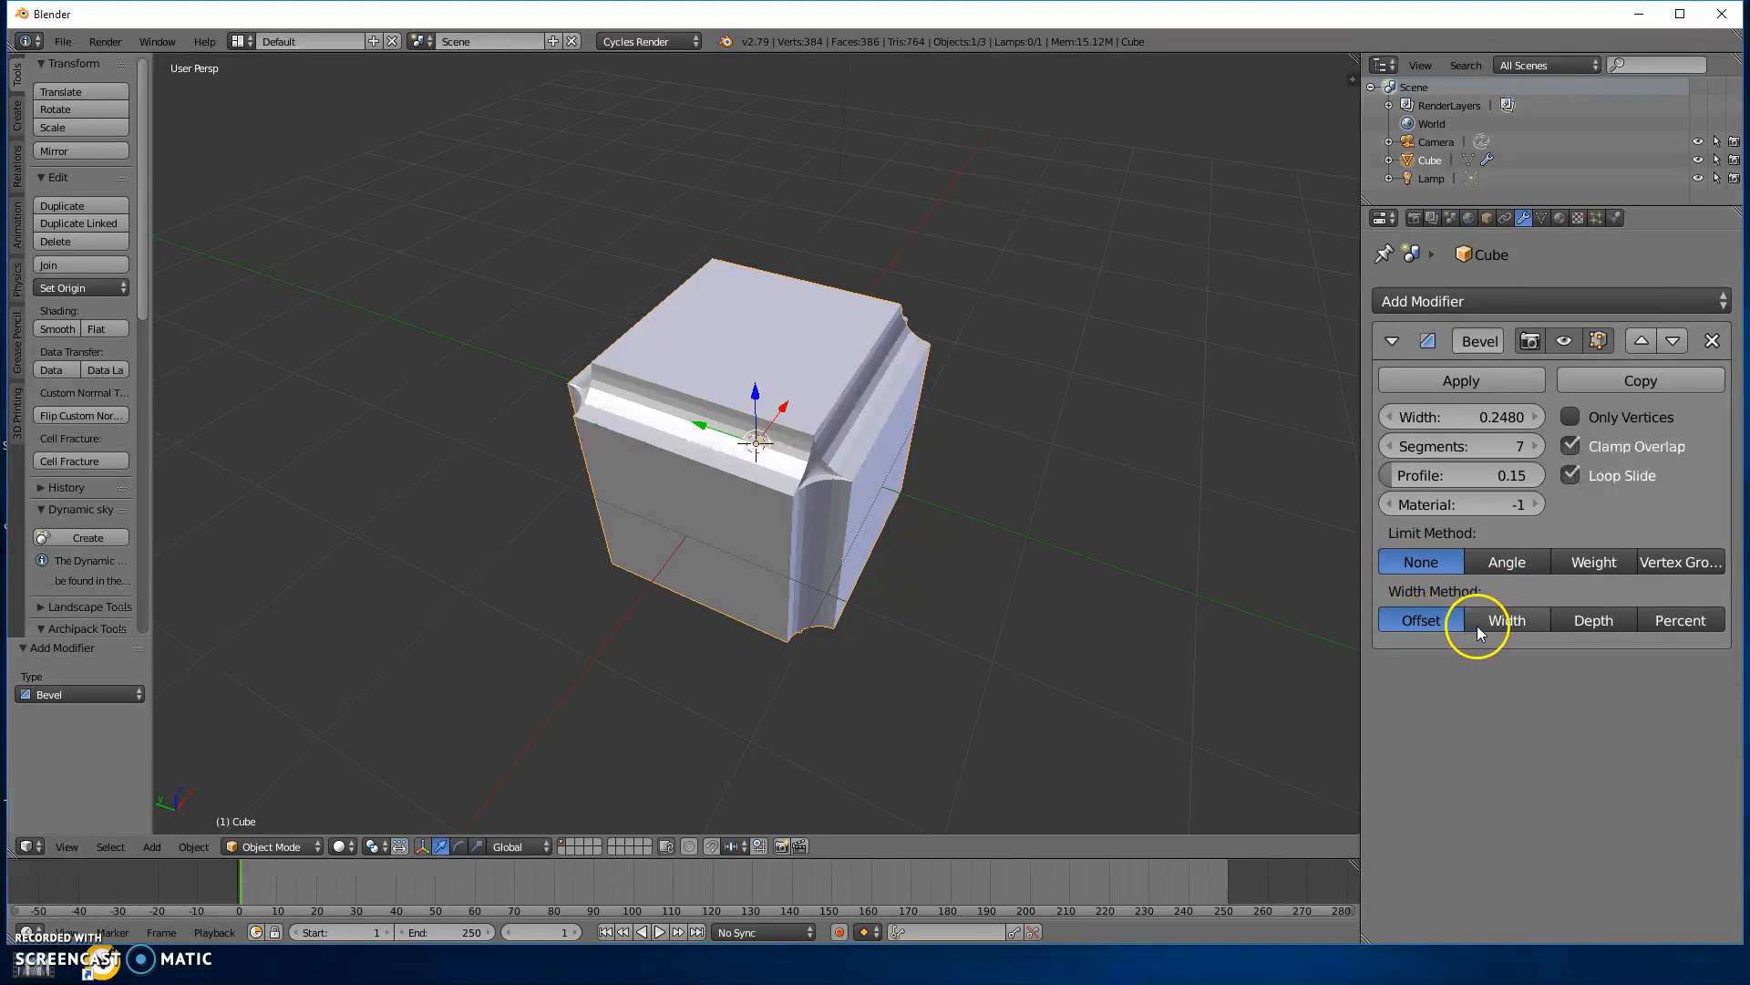
# Try the Width, Depth and Percent width methods, set the bevel width to 14.3630, and switch the width method back to Offset.
pyautogui.click(1504, 620)
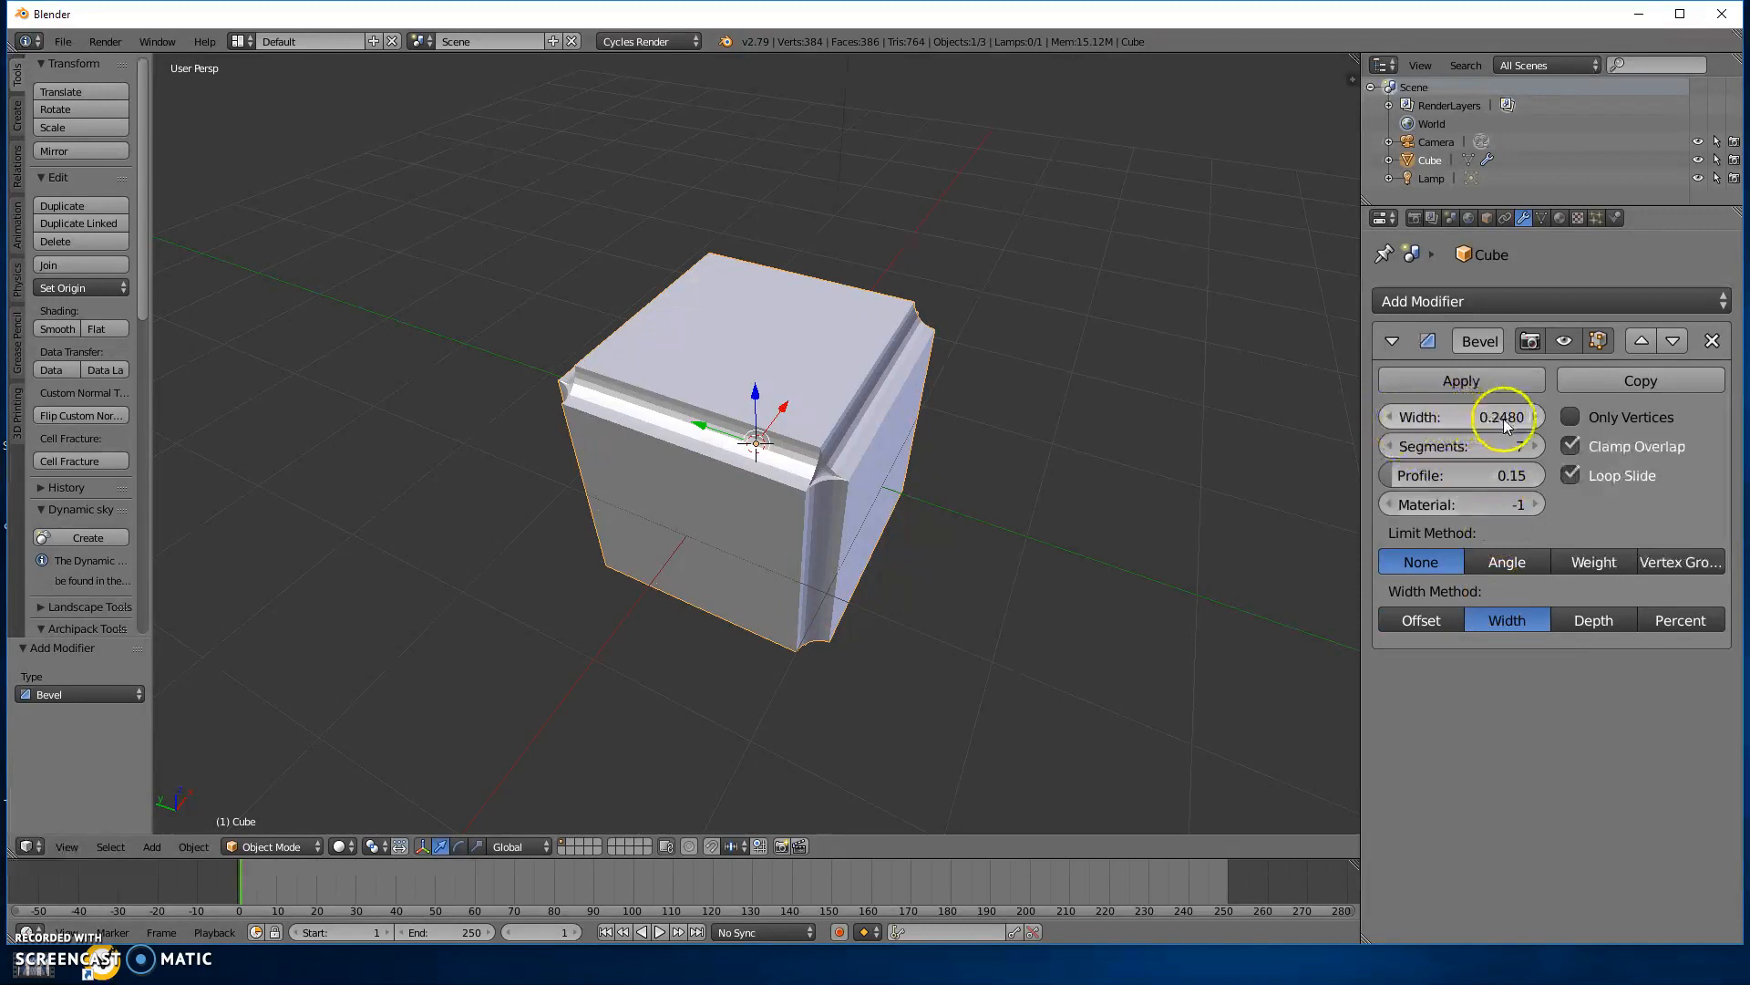
pyautogui.click(1583, 621)
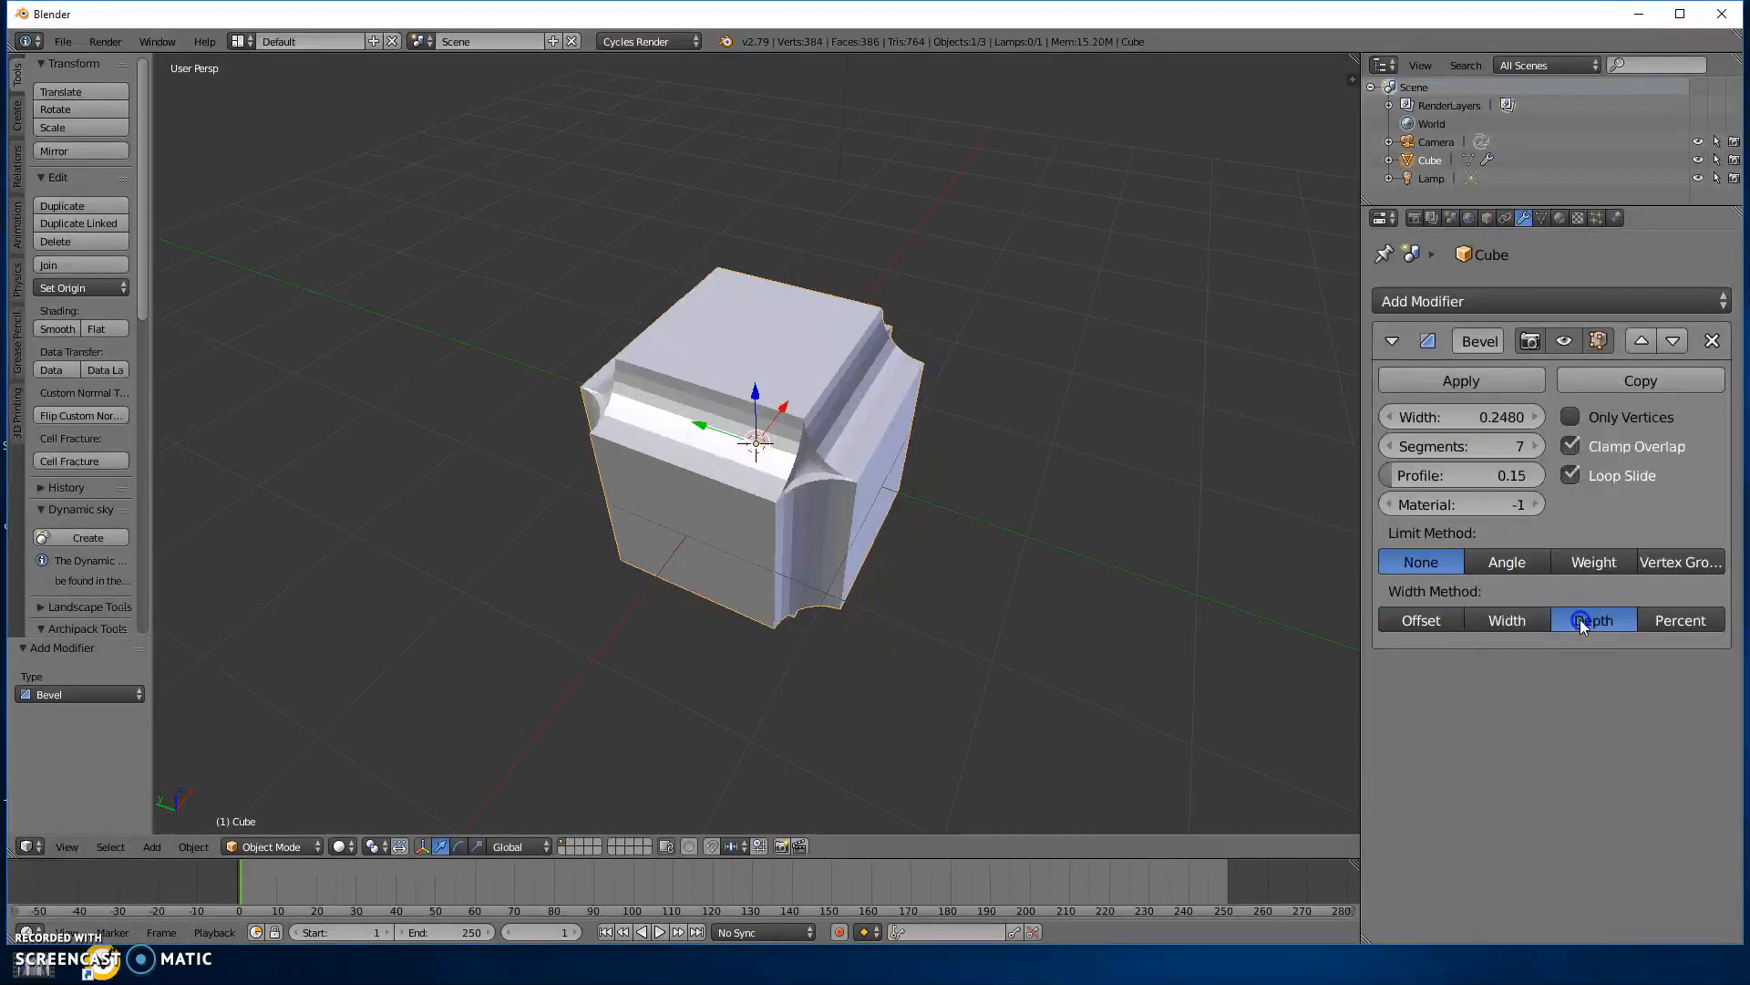
pyautogui.click(1686, 620)
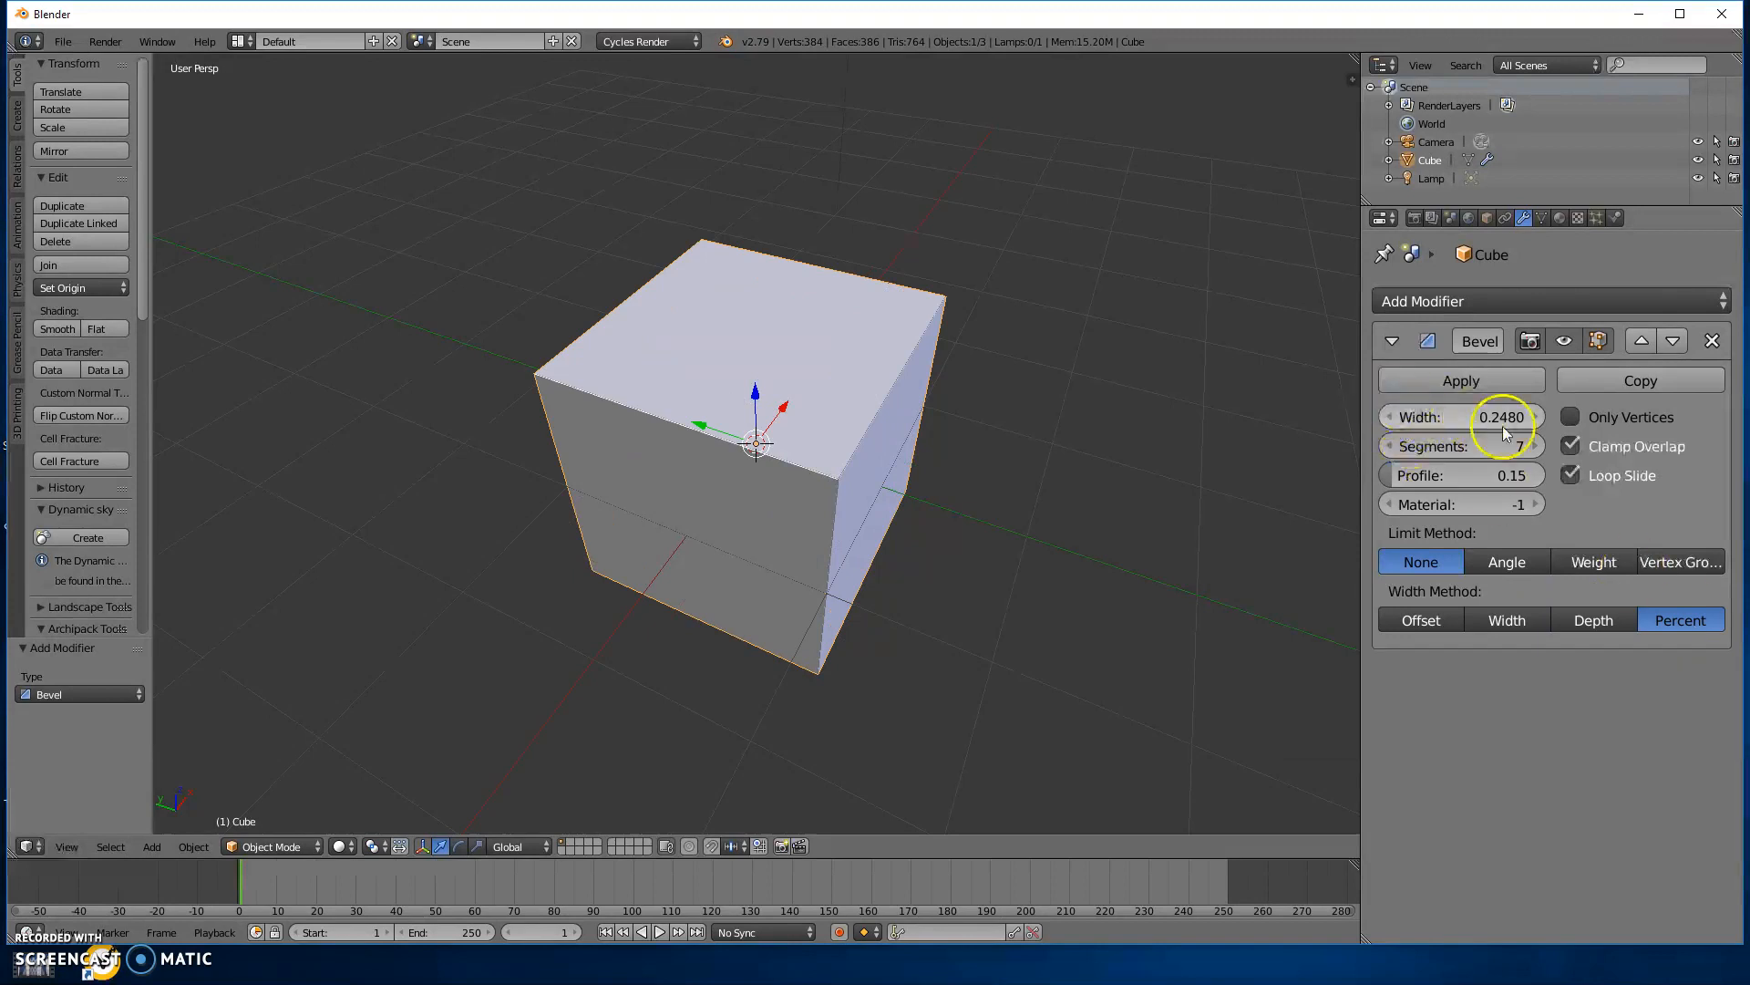
pyautogui.moveTo(1458, 414); pyautogui.dragTo(1453, 552)
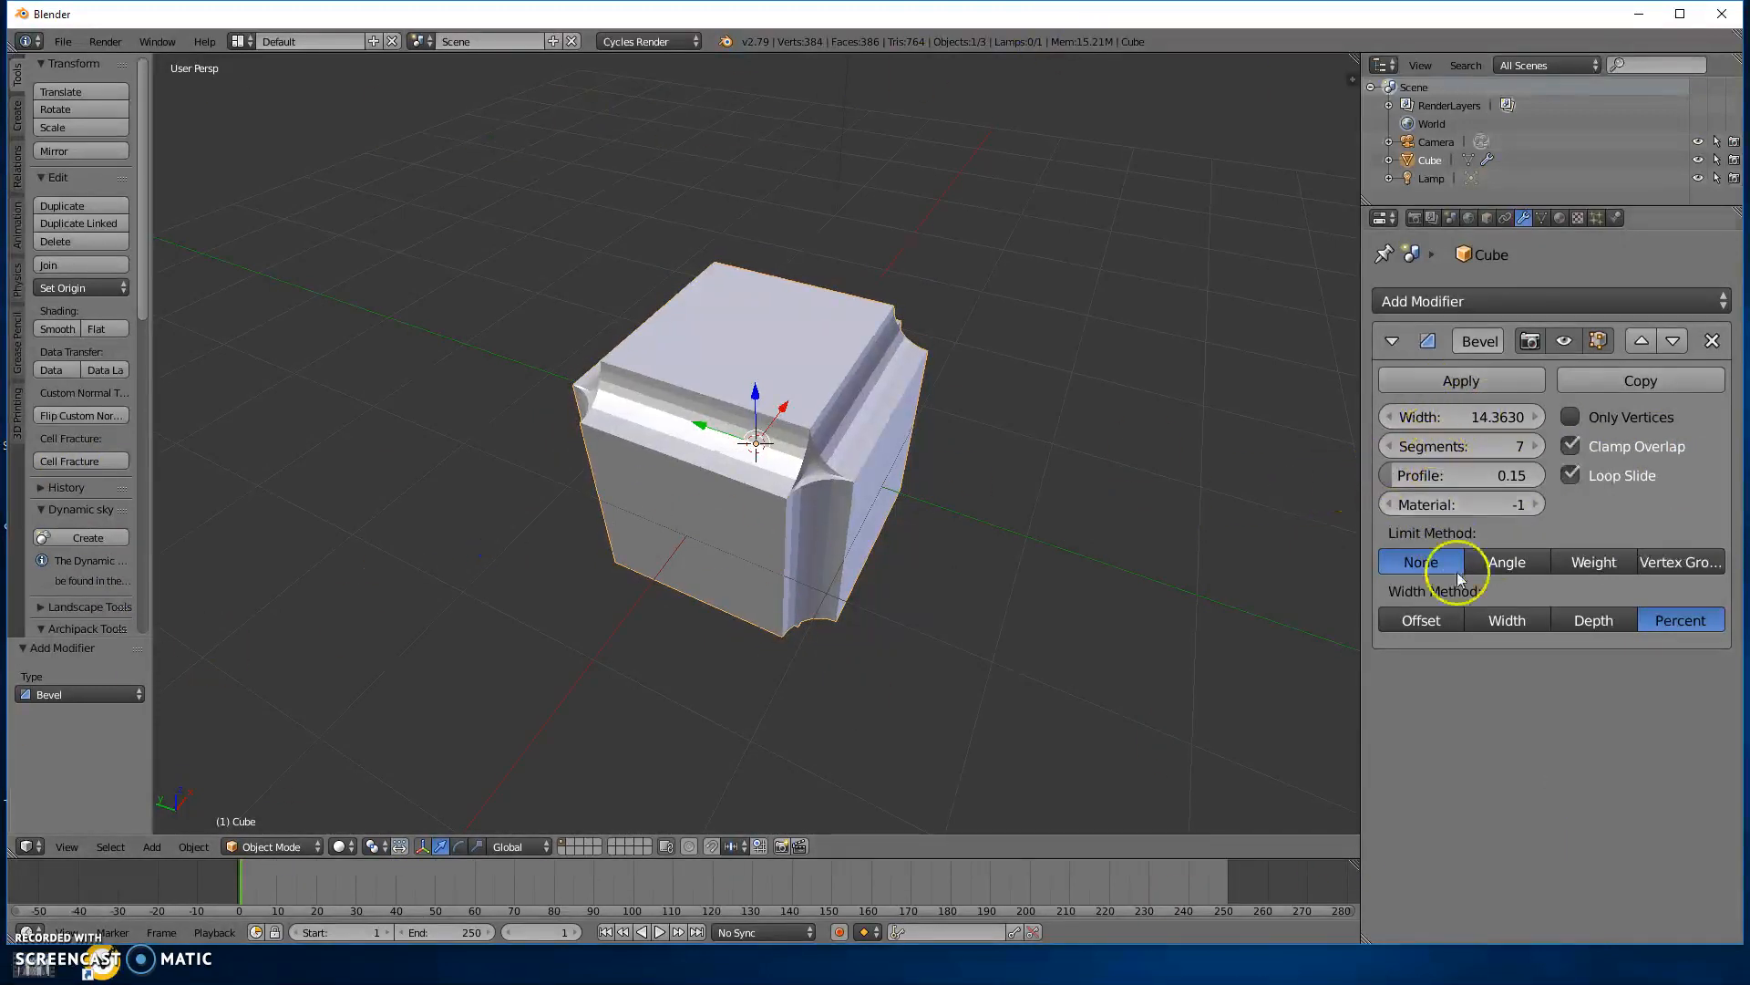
pyautogui.click(1433, 621)
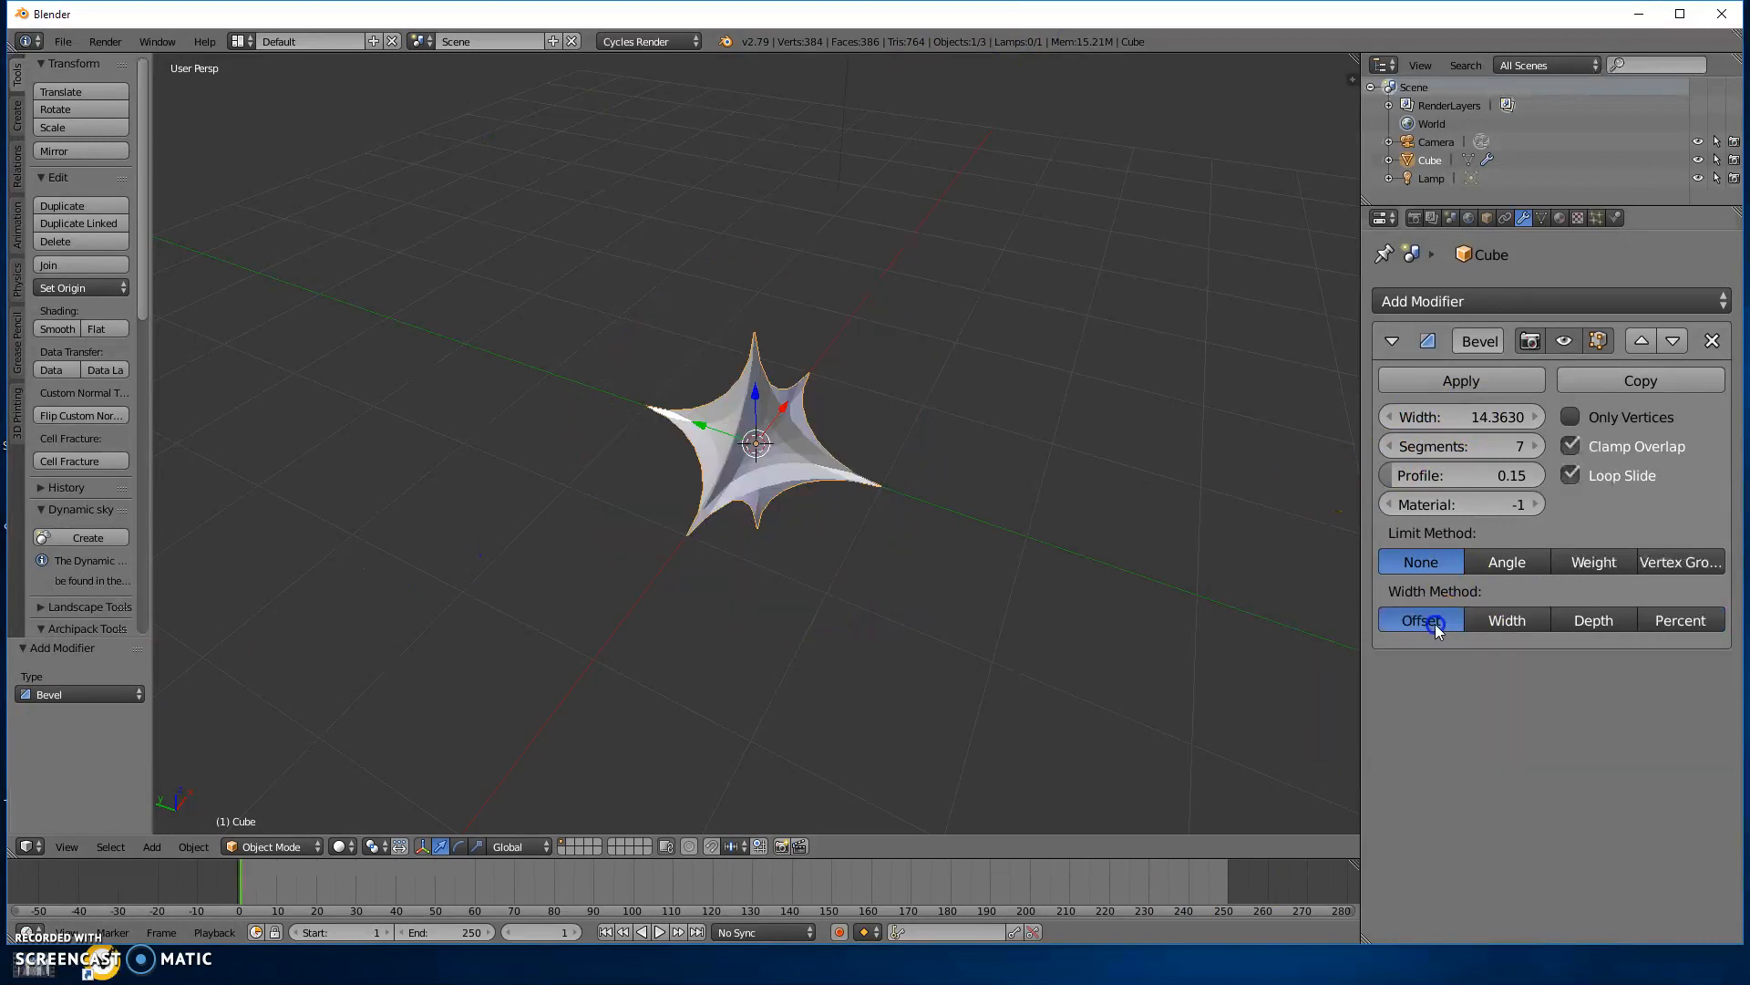
# Apply the Bevel modifier to the cube, inspect the resulting mesh in Edit Mode, and undo the application.
pyautogui.moveTo(851, 543); pyautogui.dragTo(1169, 491, button='middle')
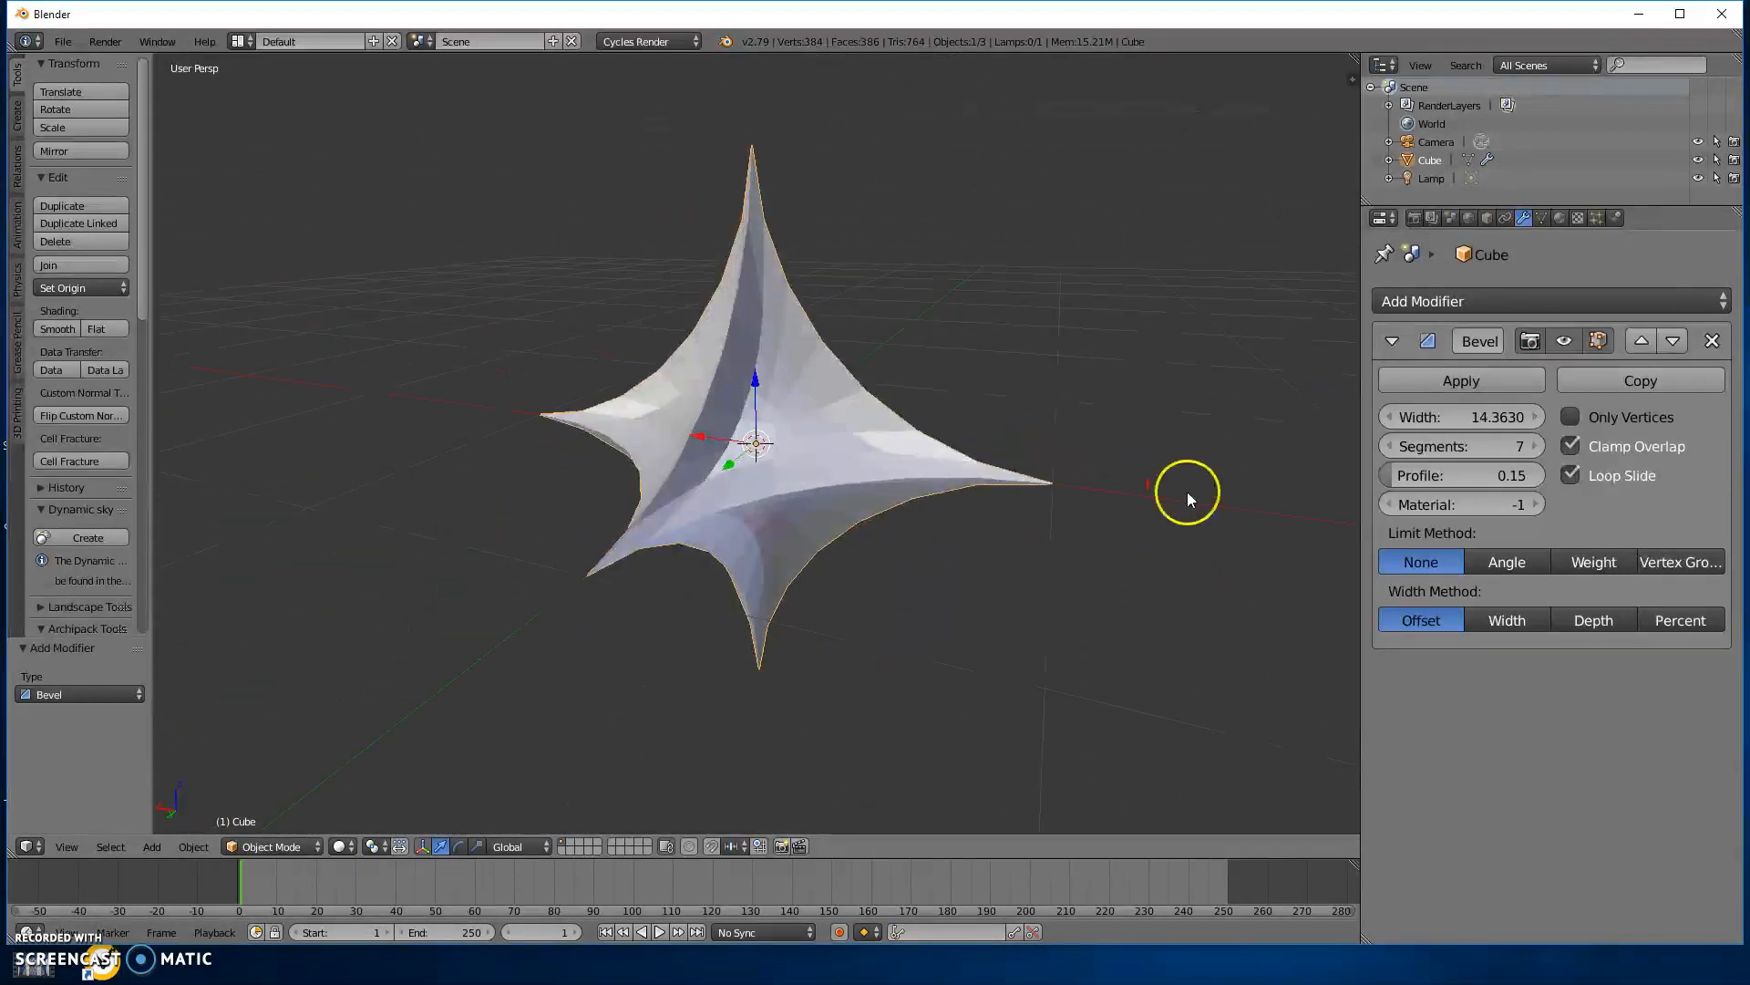
pyautogui.click(1488, 390)
pyautogui.moveTo(742, 437); pyautogui.dragTo(879, 594, button='middle')
pyautogui.press('Tab')
pyautogui.press('Tab')
pyautogui.hotkey('ctrl', 'z')
pyautogui.hotkey('ctrl', 'z')
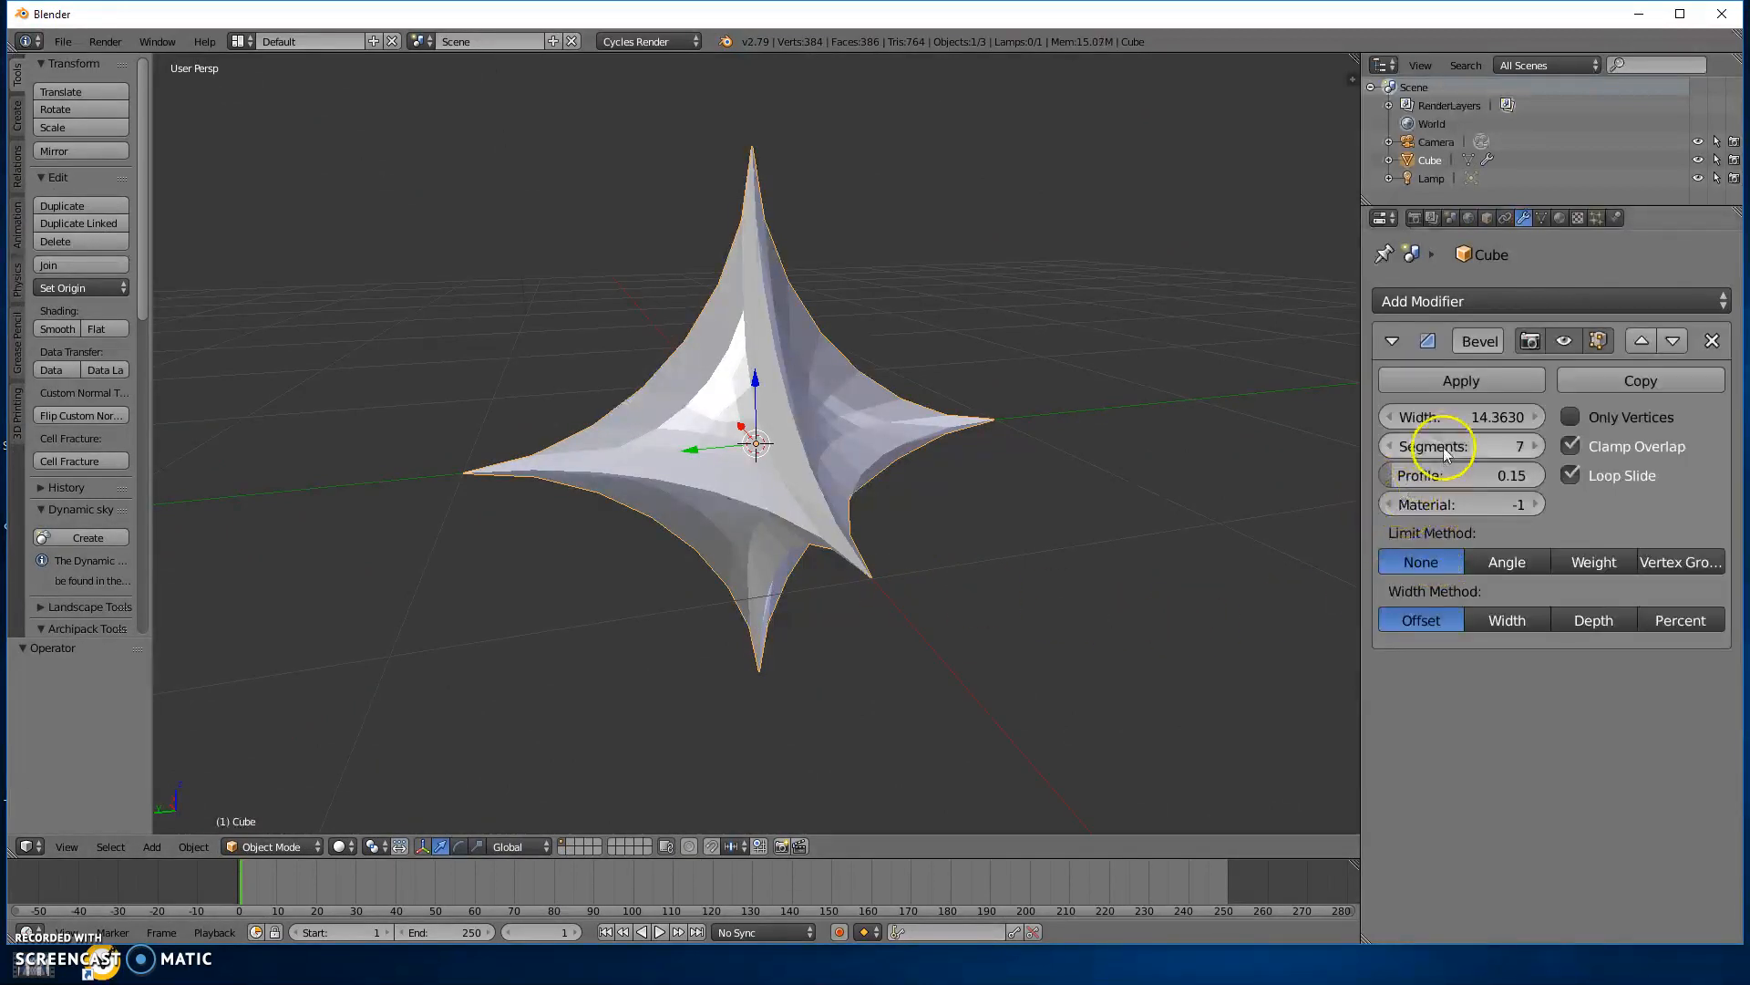
# Toggle the Bevel modifier's render visibility, and turn its viewport display off and on again.
pyautogui.click(1532, 341)
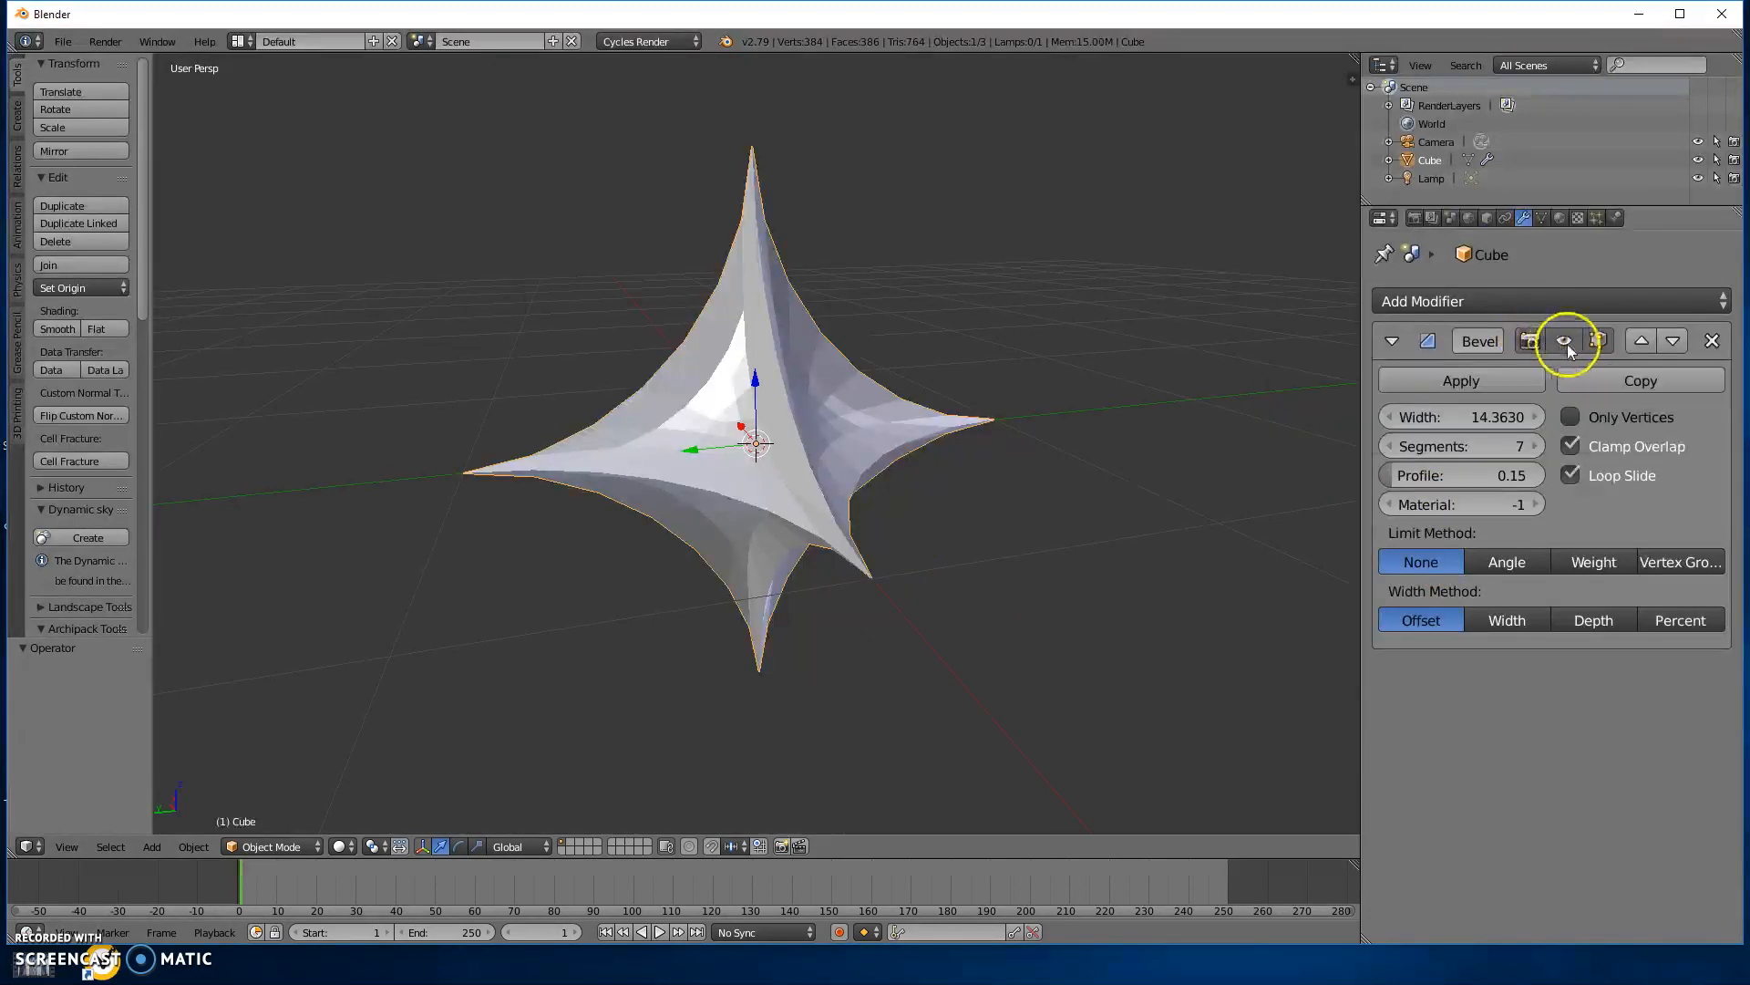
pyautogui.click(1566, 341)
pyautogui.scroll(-5, 899, 468)
pyautogui.moveTo(899, 469); pyautogui.dragTo(1094, 525, button='middle')
pyautogui.click(1565, 341)
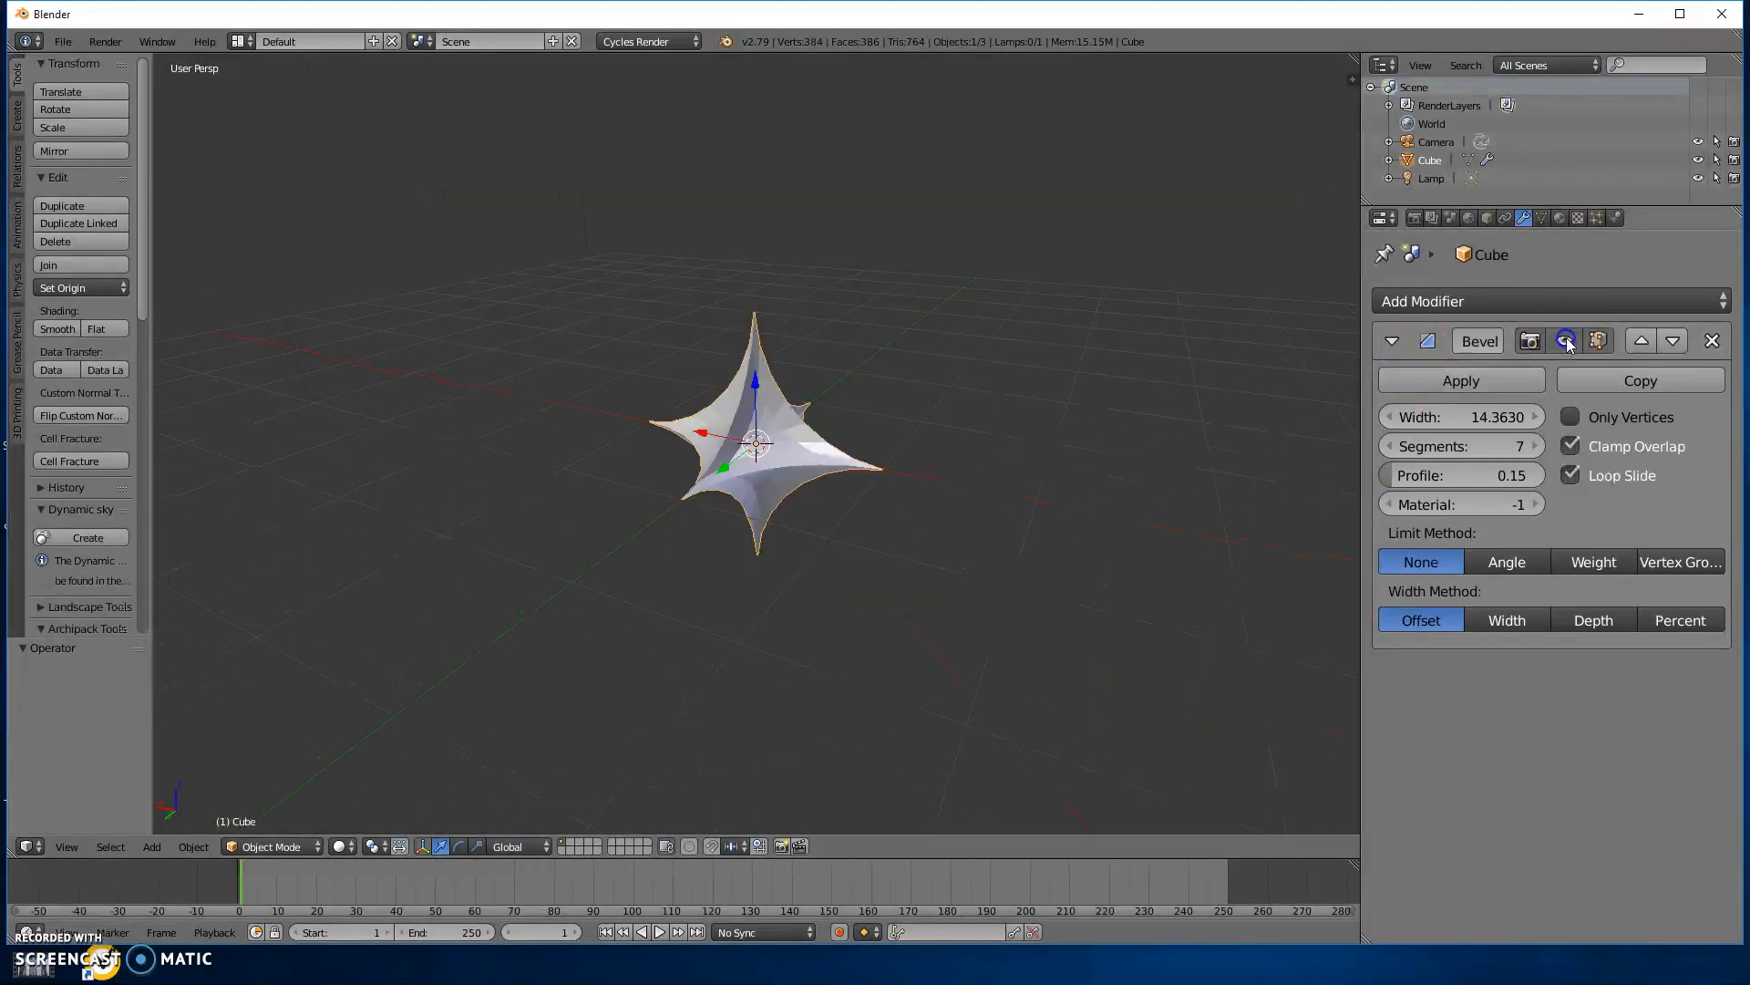
# Turn off the Bevel modifier's display in Edit Mode and enter Edit Mode on the cube.
pyautogui.click(1596, 341)
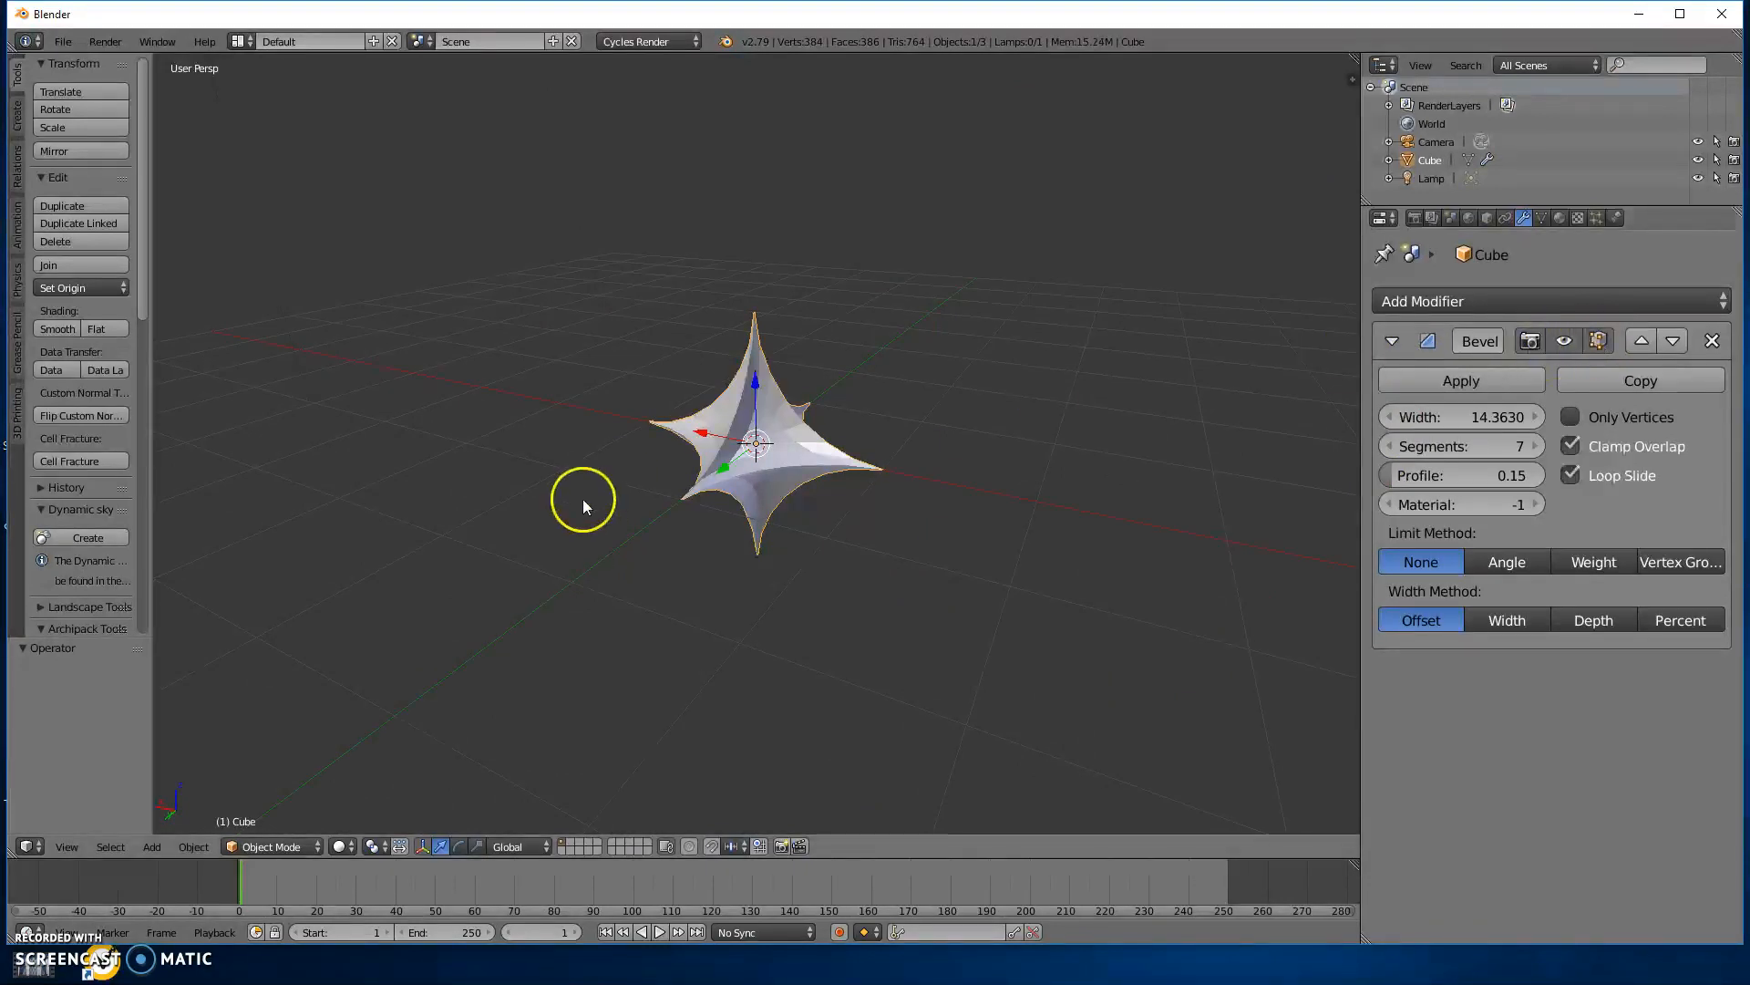
pyautogui.press('Tab')
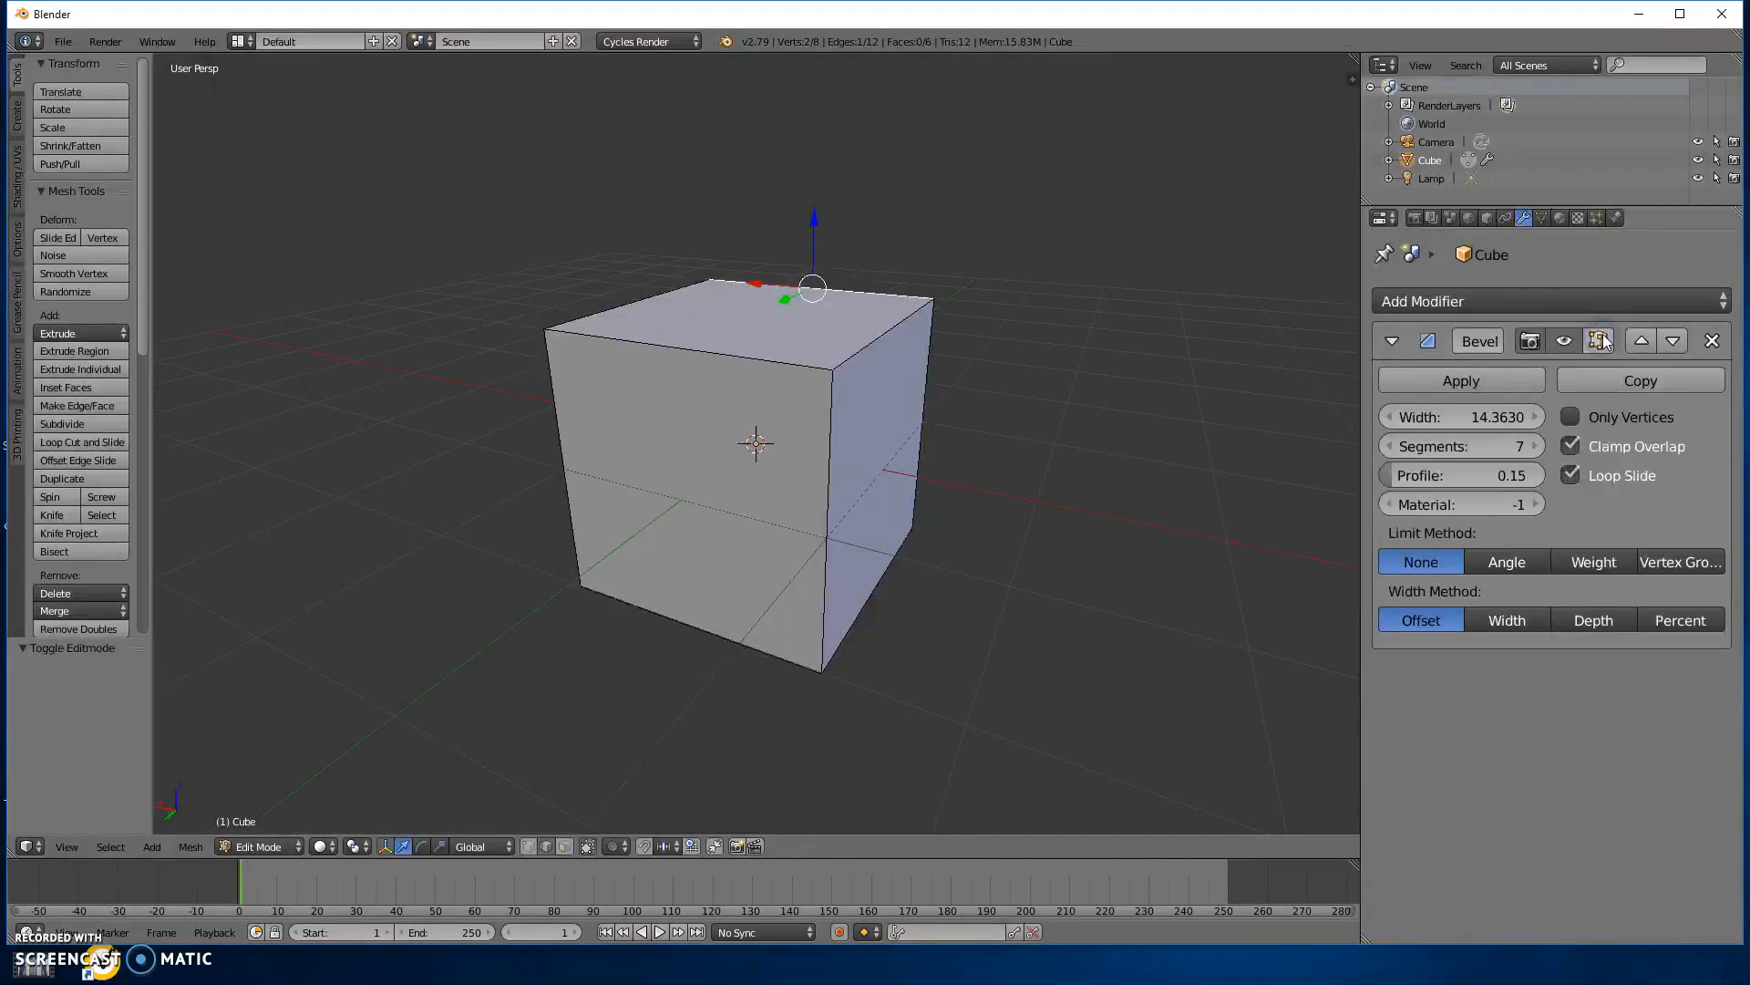
pyautogui.moveTo(1075, 473); pyautogui.dragTo(638, 454, button='middle')
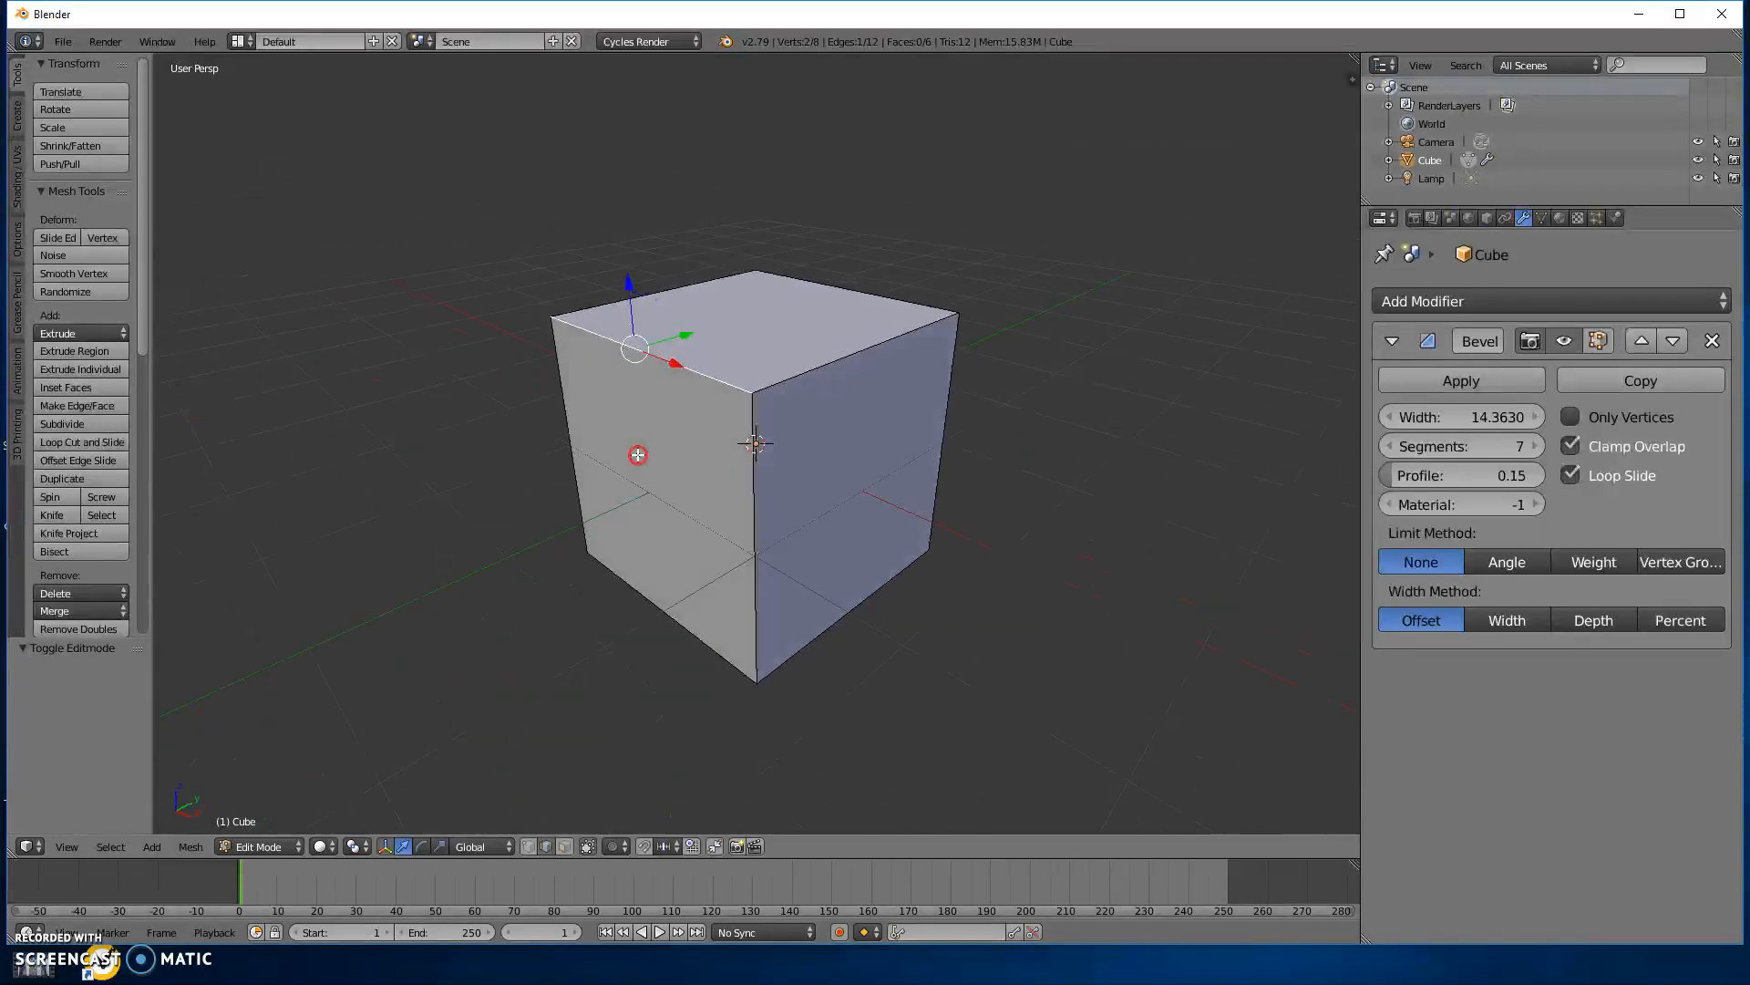
# Switch to face selection and extrude one side face of the cube outward by about 2.04 units.
pyautogui.click(566, 846)
pyautogui.rightClick(862, 547)
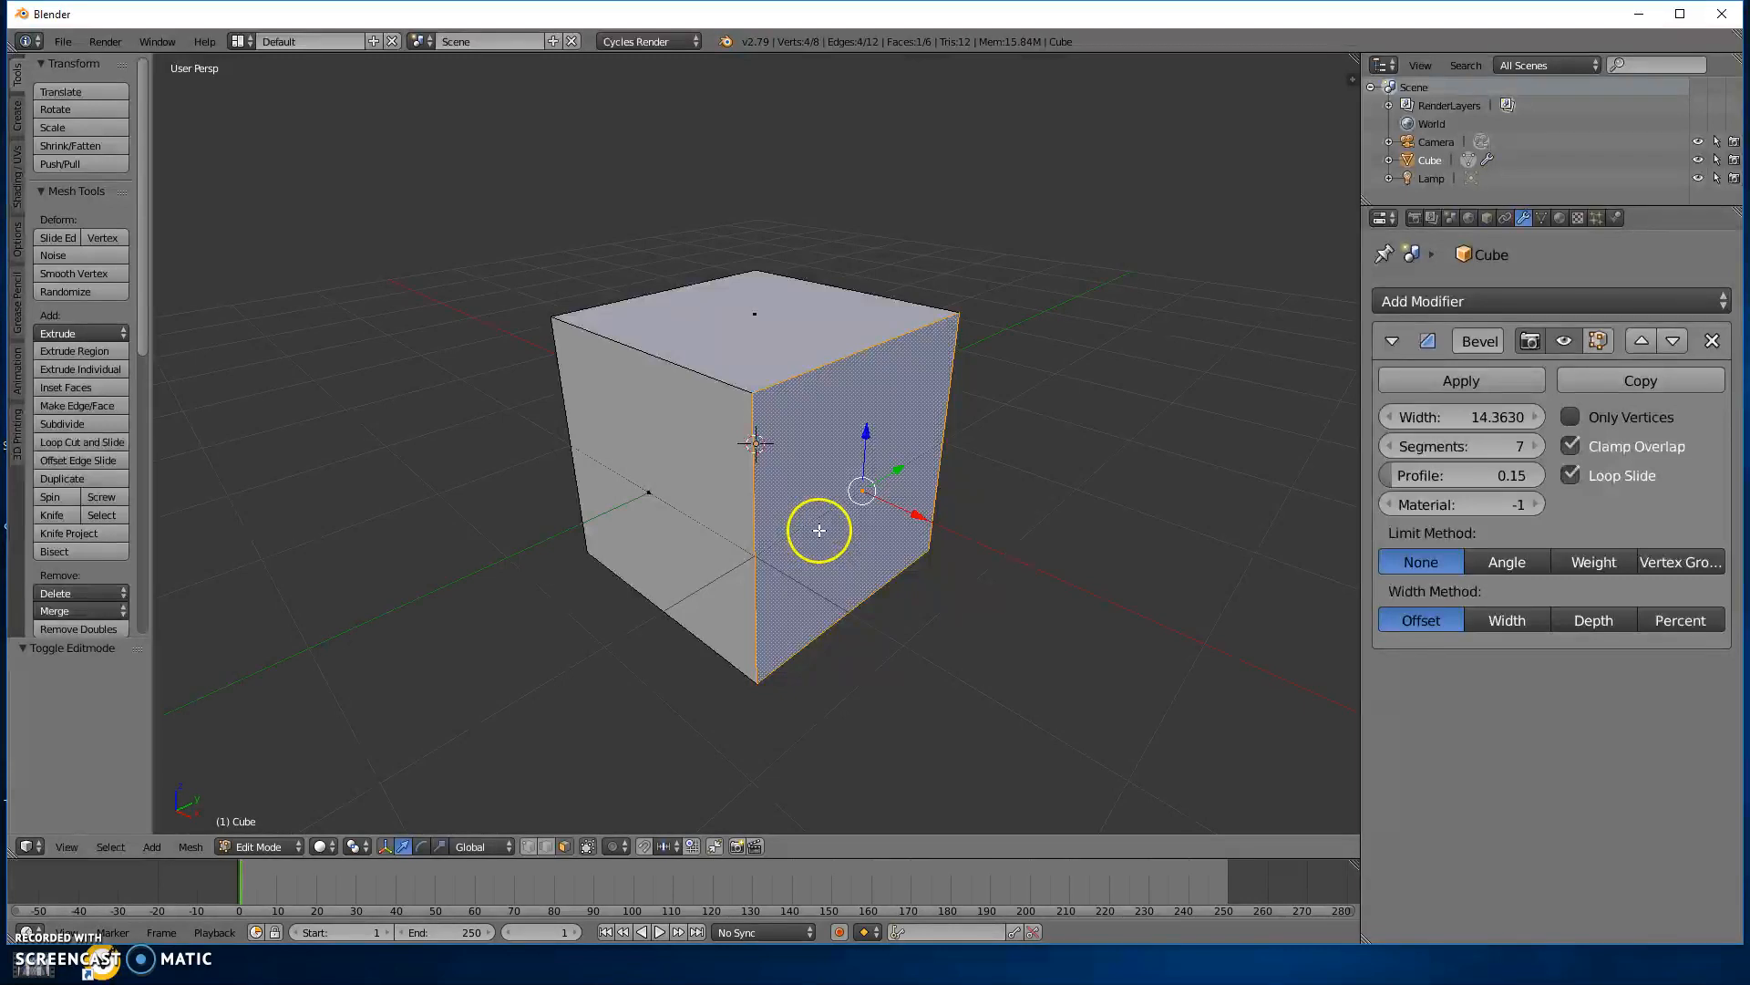
pyautogui.press('e')
pyautogui.click(1157, 648)
pyautogui.scroll(-3, 975, 604)
pyautogui.moveTo(976, 603); pyautogui.dragTo(1252, 529, button='middle')
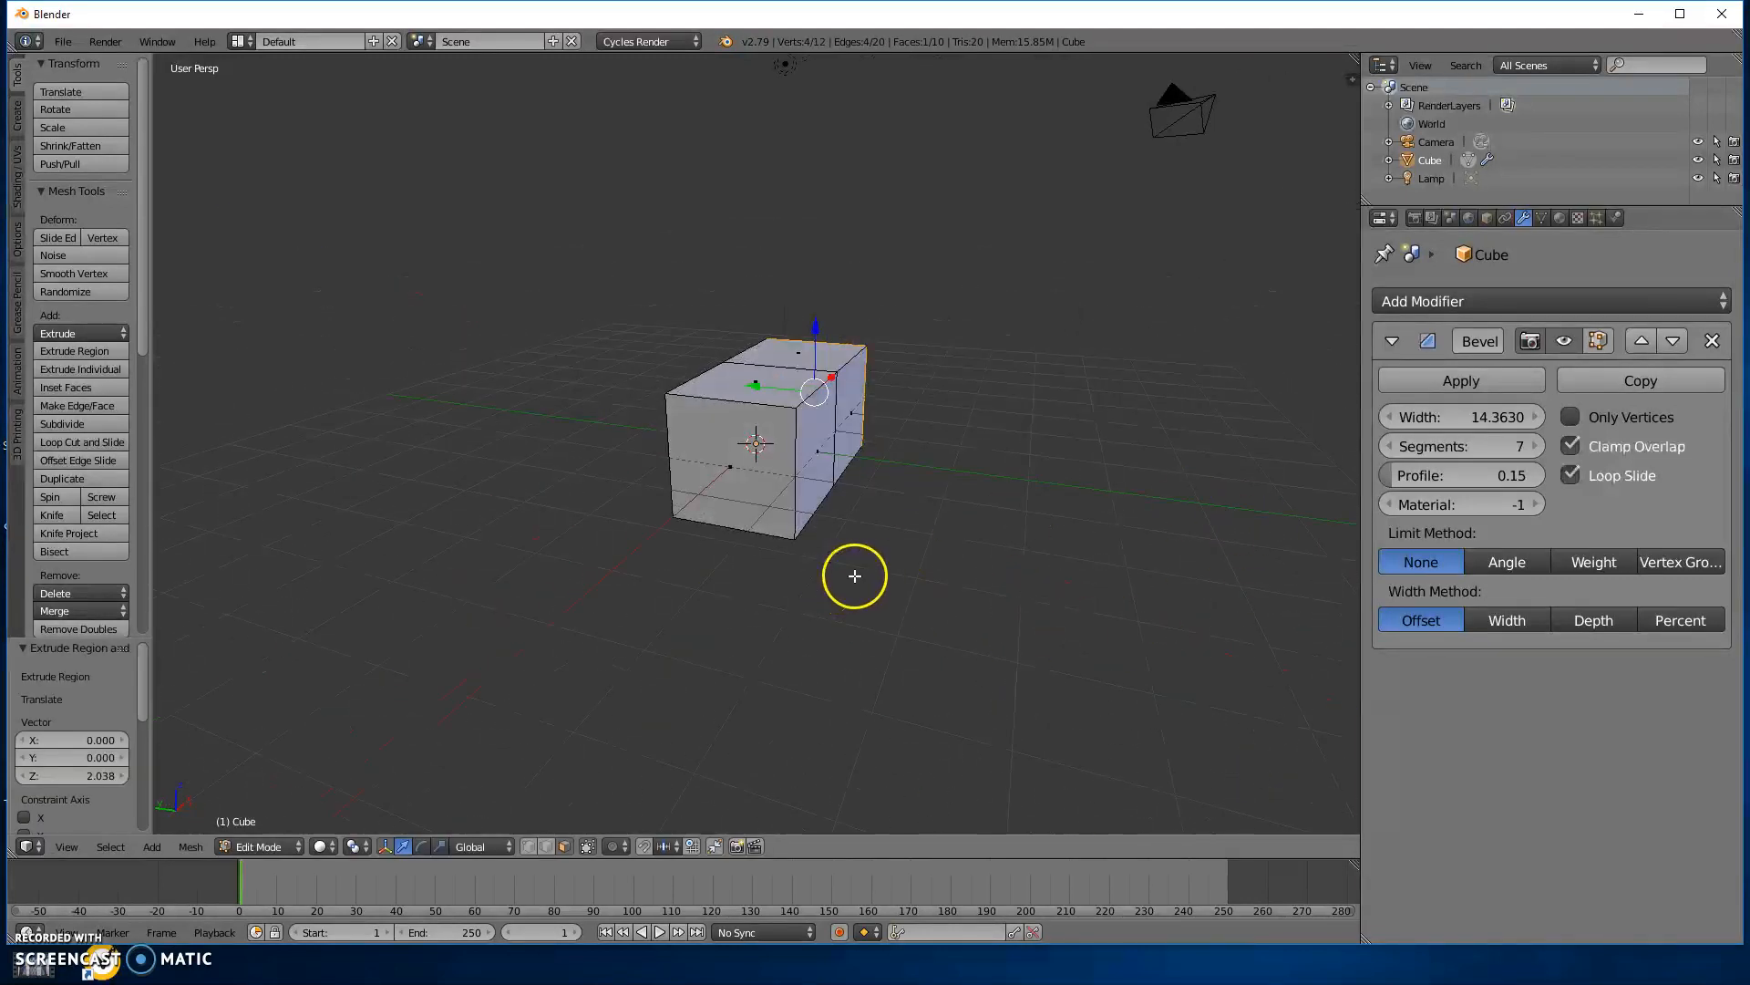
# Turn on the Bevel modifier's display in Edit Mode and inspect the beveled shape inside its cage.
pyautogui.click(1598, 341)
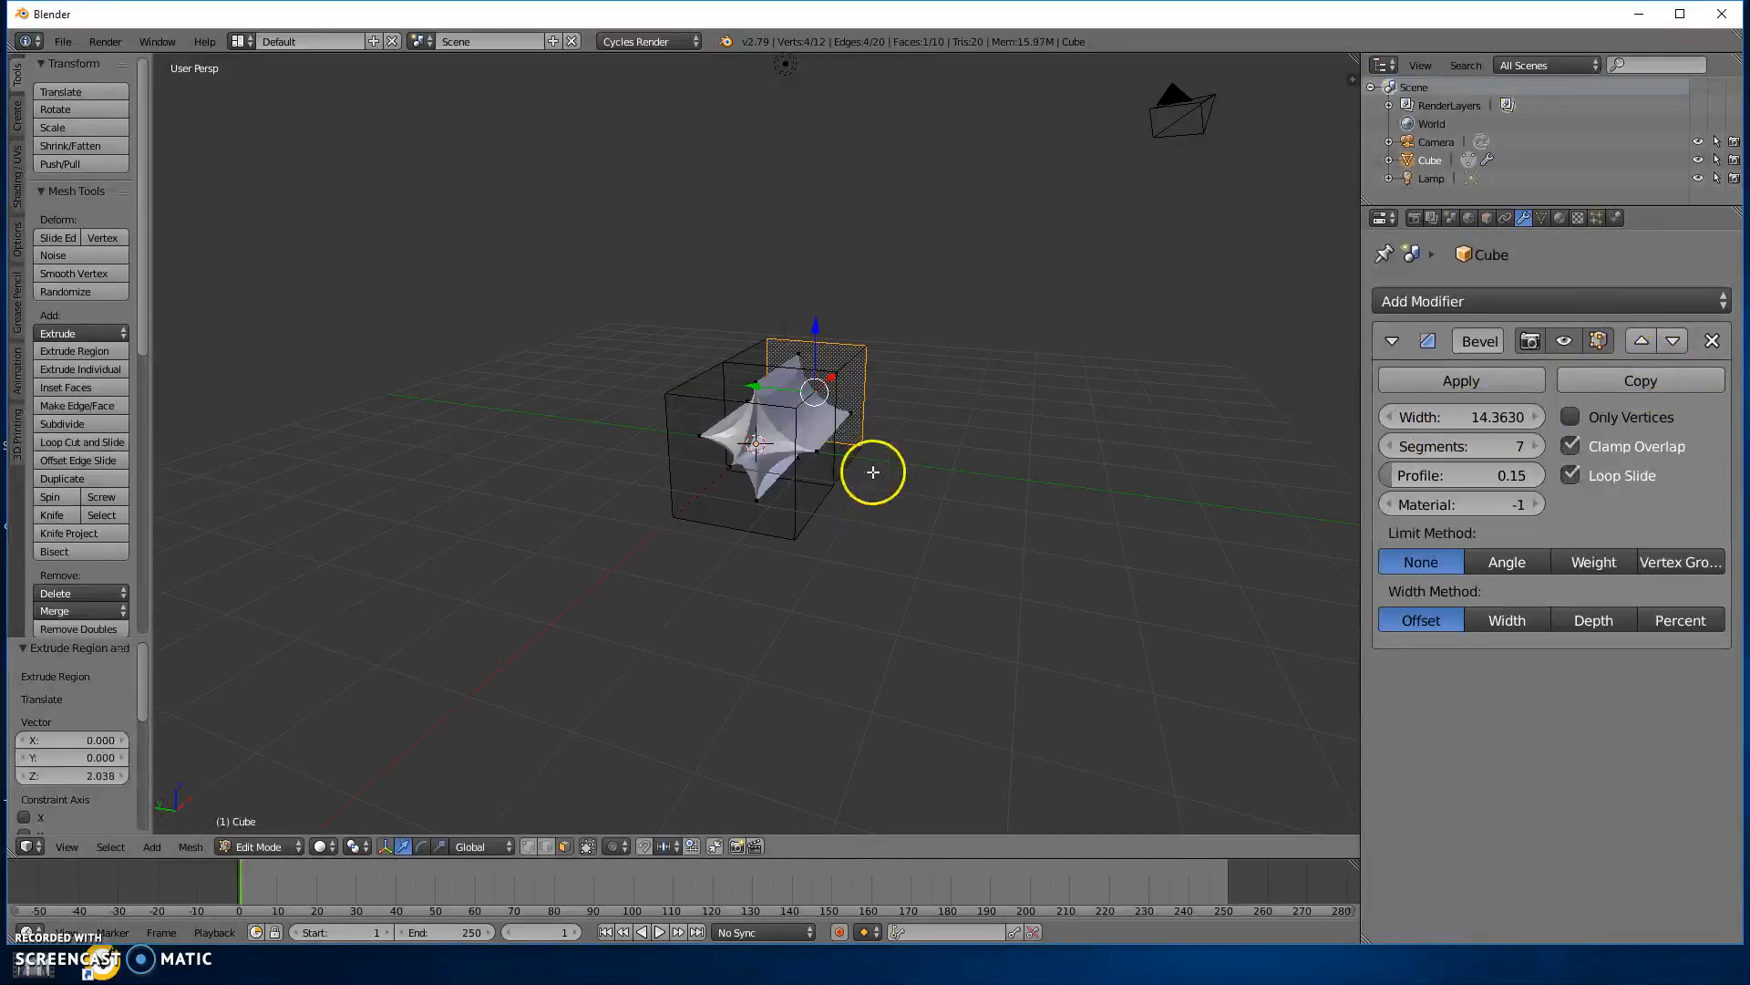
pyautogui.scroll(3, 872, 472)
pyautogui.moveTo(1039, 508); pyautogui.dragTo(898, 437, button='middle')
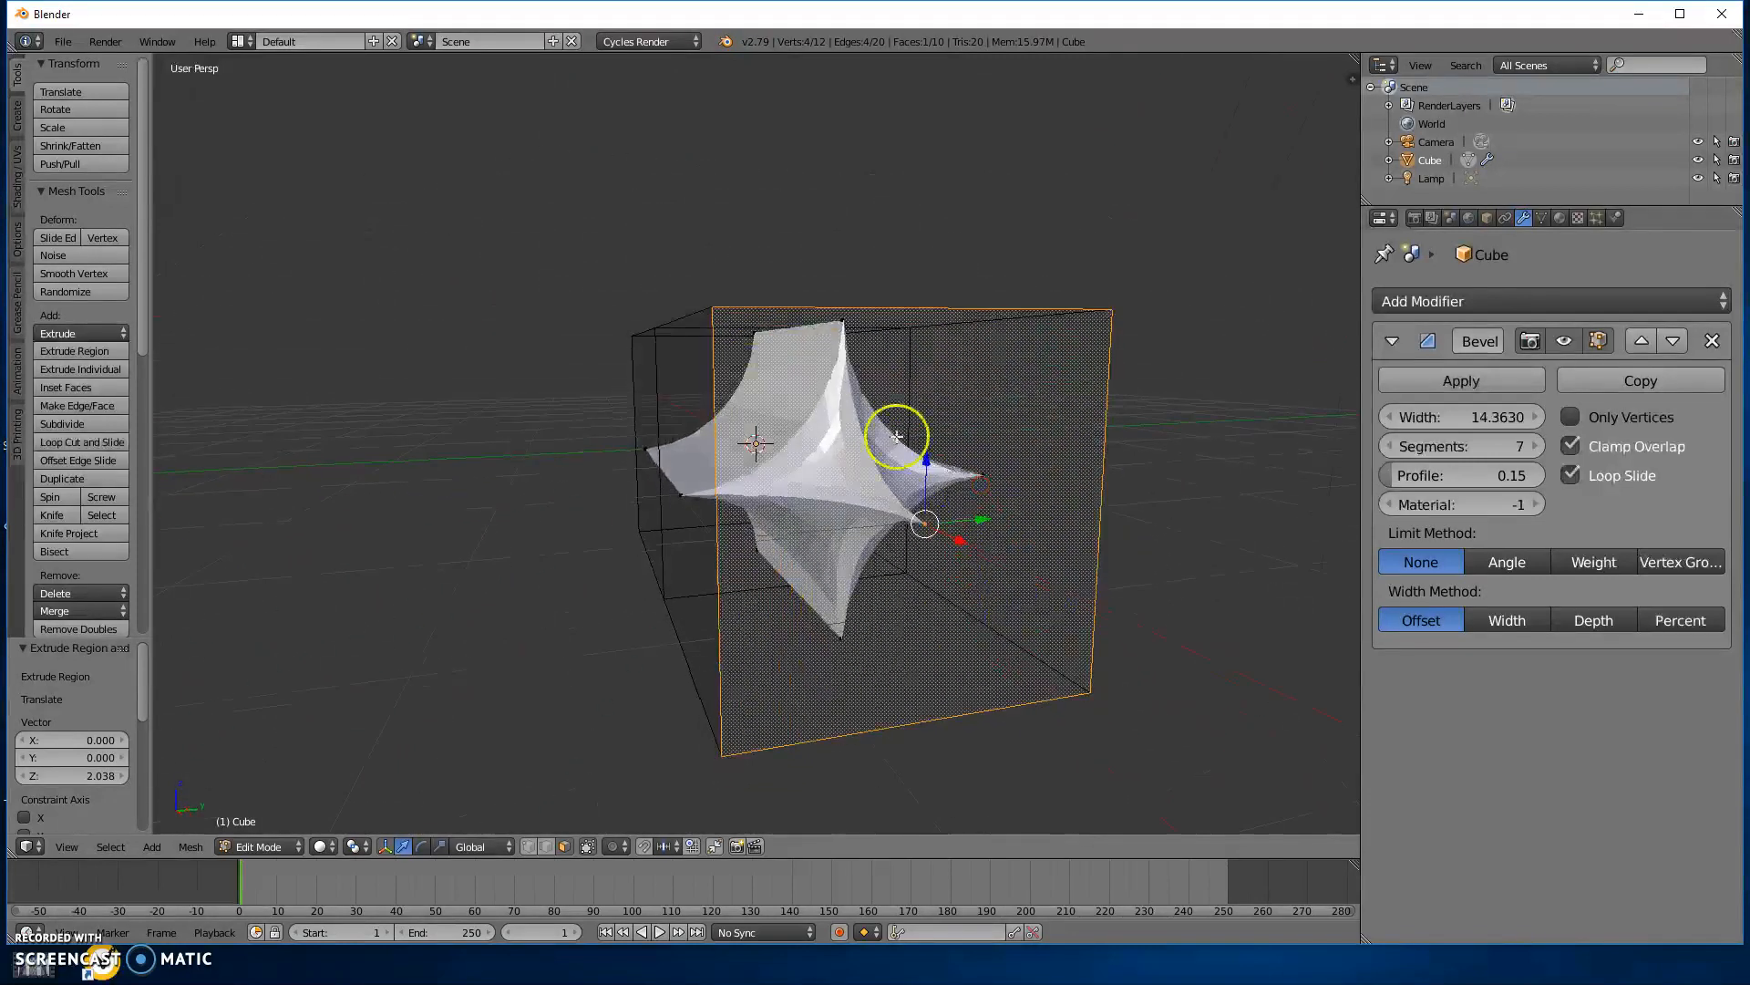
# Undo the side face extrusion and return to Object Mode.
pyautogui.rightClick(936, 506)
pyautogui.hotkey('ctrl', 'z')
pyautogui.moveTo(1043, 468); pyautogui.dragTo(1077, 631, button='middle')
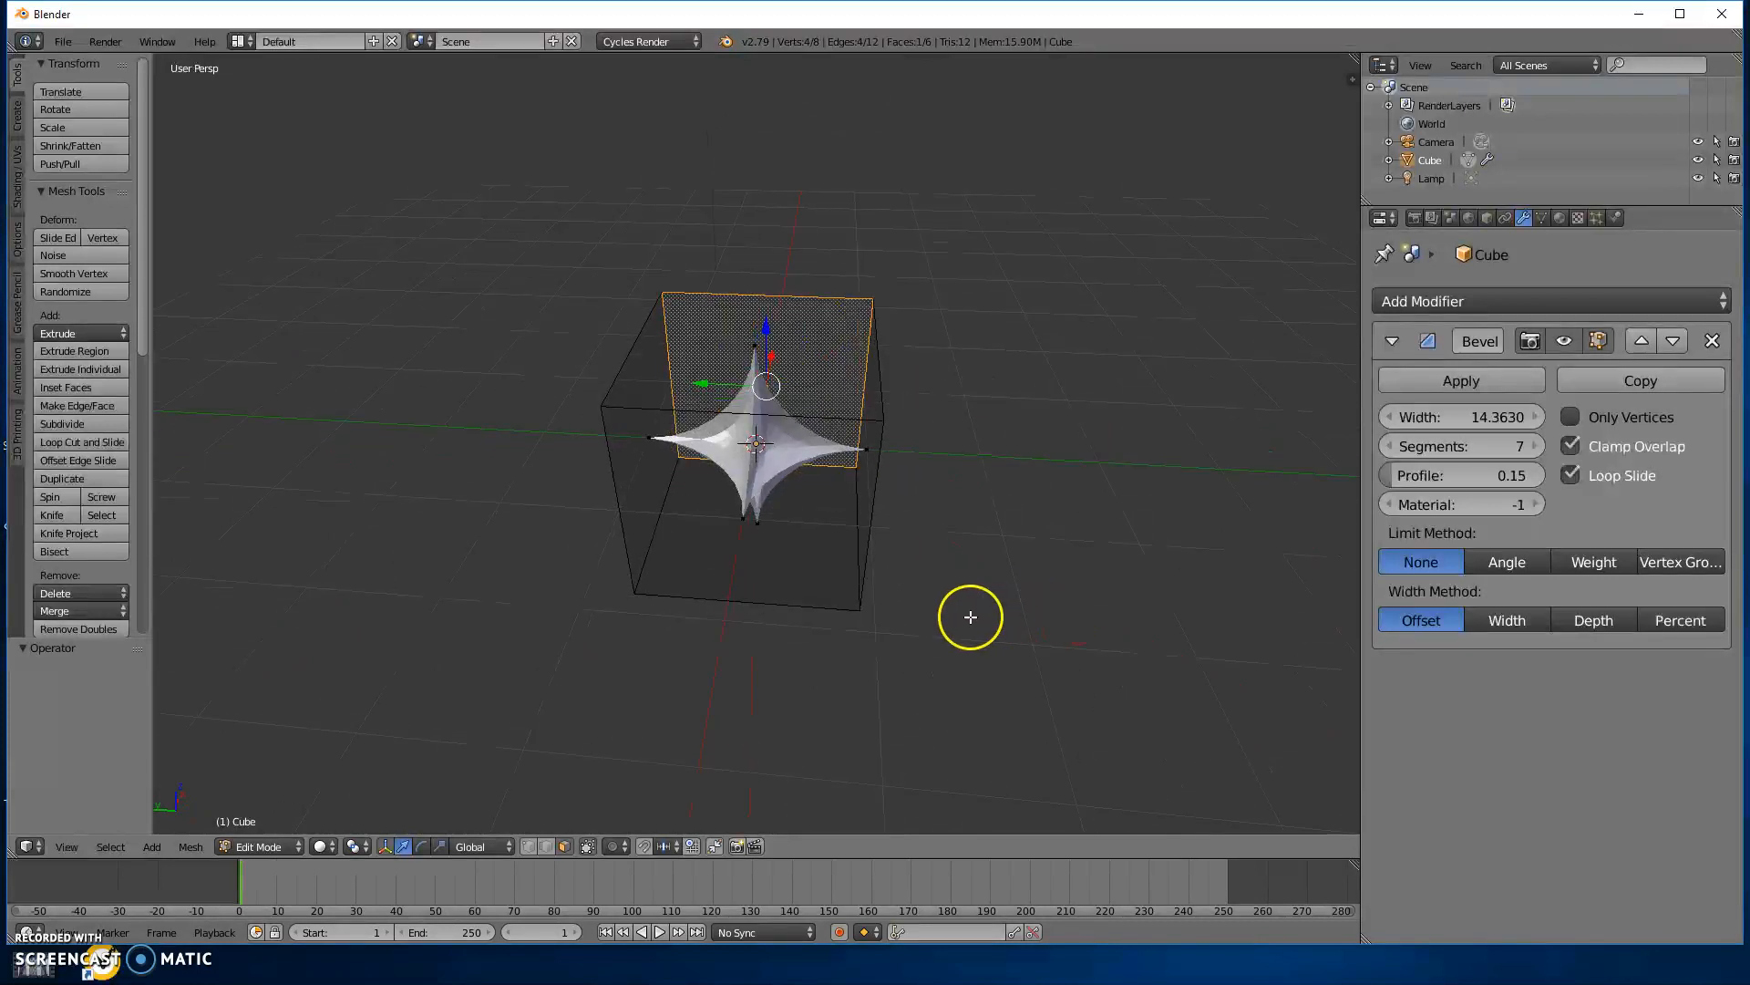
pyautogui.press('Tab')
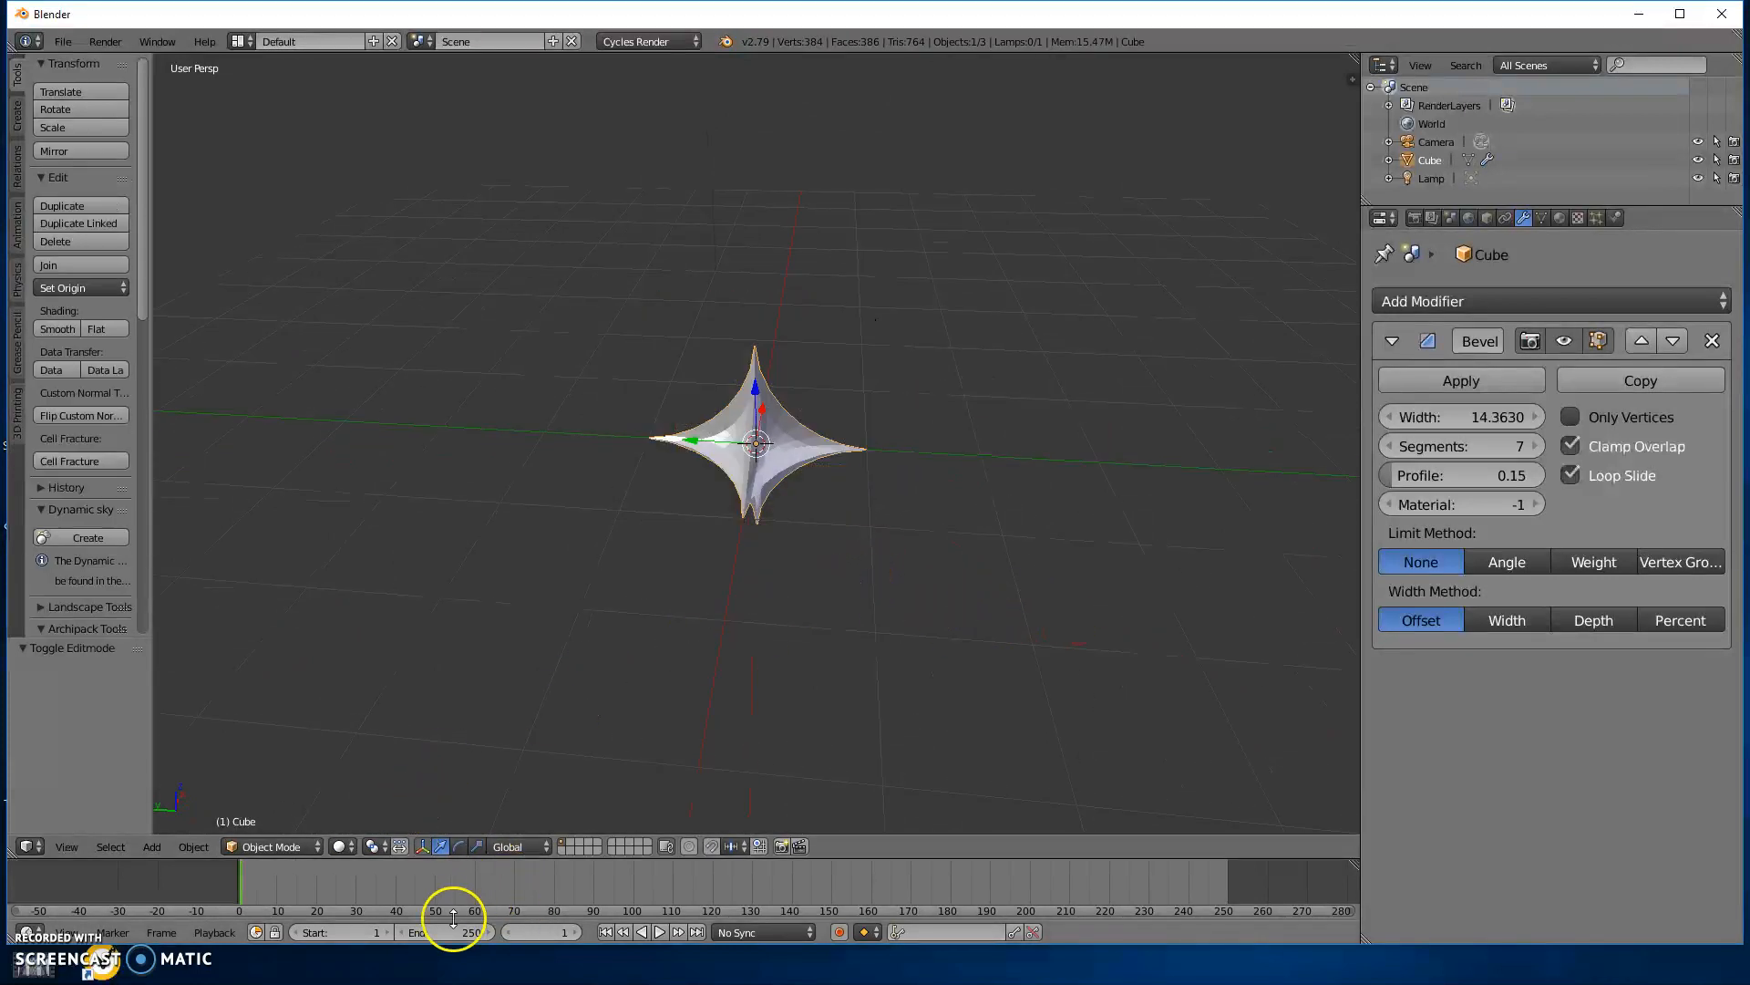